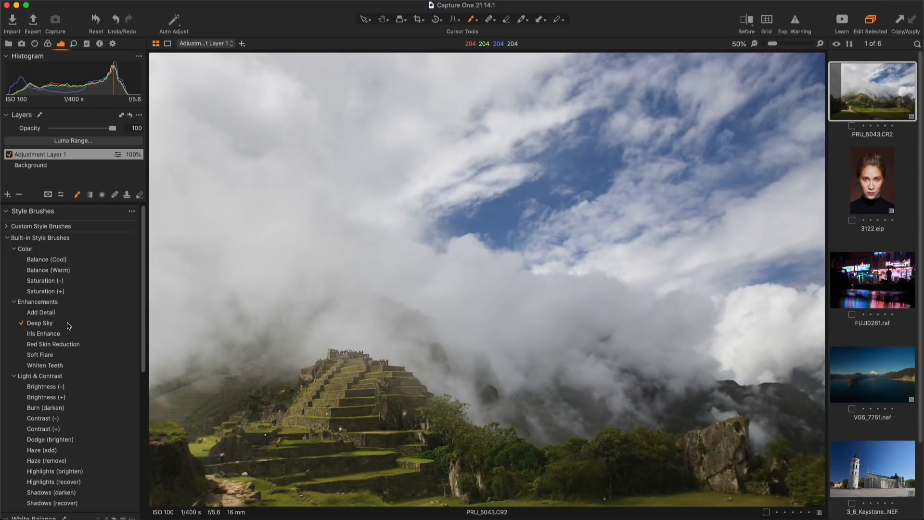
Paint a Deep Sky brush layer across the cloudy sky above the terraced ruins.
mouse_move(431, 229)
mouse_down()
mouse_move(538, 192)
mouse_move(626, 131)
mouse_move(650, 132)
mouse_move(578, 215)
mouse_move(744, 140)
mouse_move(722, 161)
mouse_move(710, 248)
mouse_move(758, 297)
mouse_move(645, 353)
mouse_move(518, 357)
mouse_move(538, 275)
mouse_move(367, 289)
mouse_move(208, 350)
mouse_move(191, 193)
mouse_move(218, 121)
mouse_move(306, 161)
mouse_move(309, 218)
mouse_move(413, 167)
mouse_move(530, 134)
mouse_move(428, 292)
mouse_move(512, 221)
mouse_up()
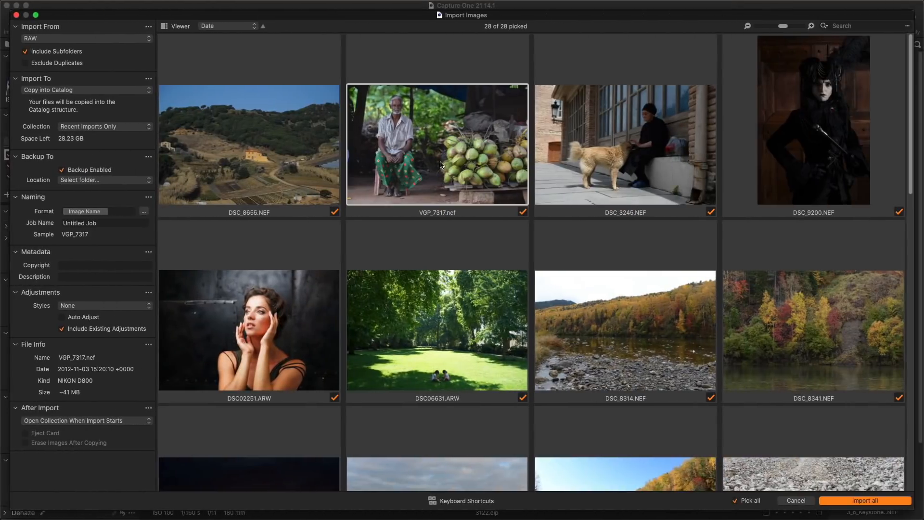
View the import images full size one by one, stepping through to the marina shot DJI_0497.DNG.
double_click(442, 164)
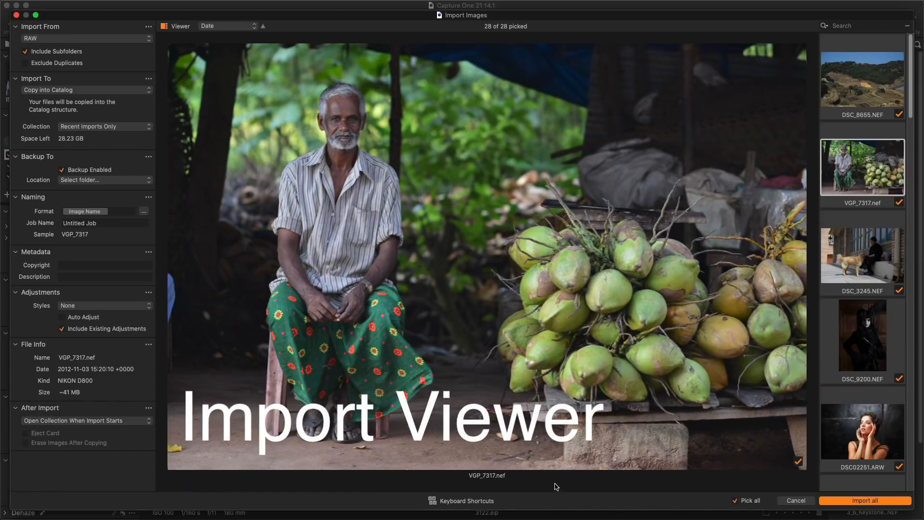
key(Down)
key(Down)
key(Down)
key(Down)
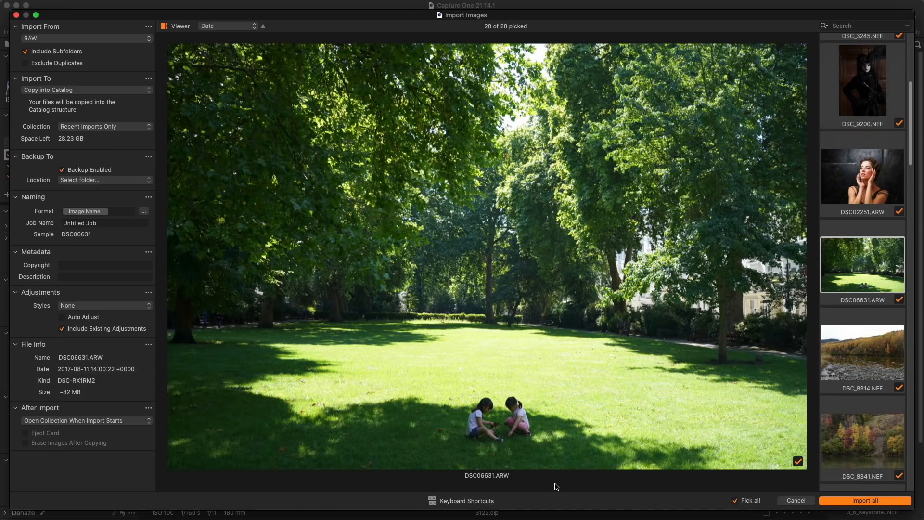
key(Down)
key(Down)
key(Down)
key(Down)
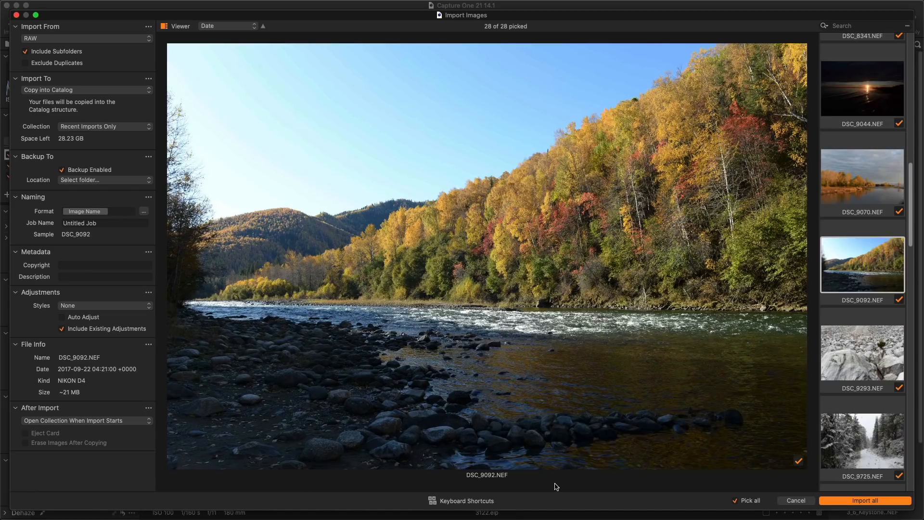
key(Down)
key(Down)
key(Down)
key(Down)
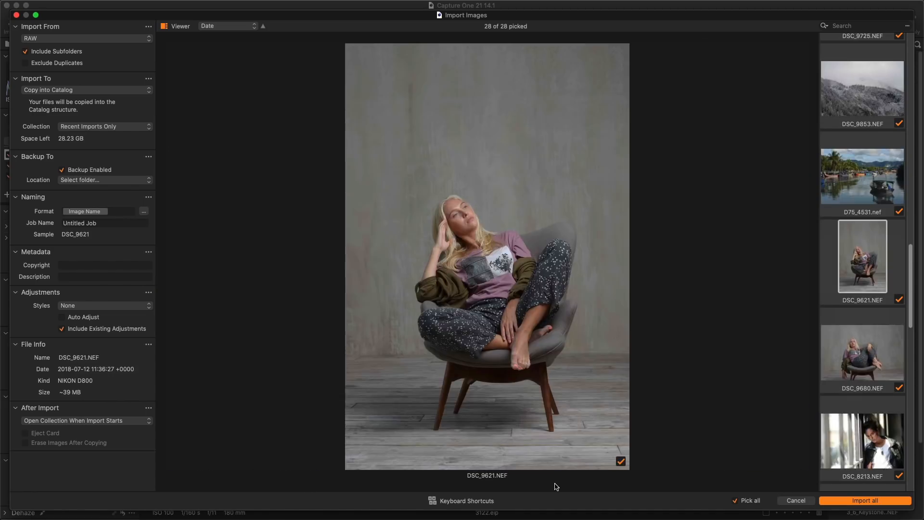
key(Down)
key(Down)
key(Down)
key(Down)
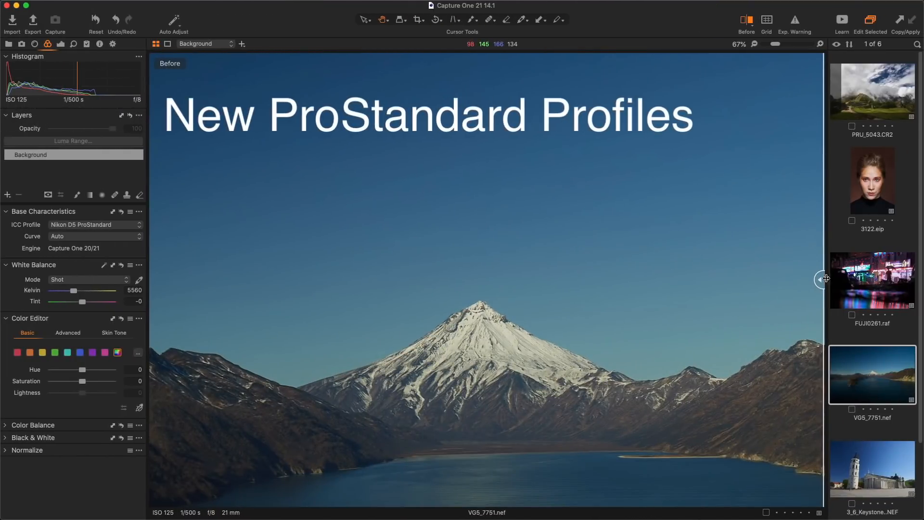
Sweep the Before/After divider across the mountain lake to compare the ProStandard profile.
drag(825, 278, 392, 289)
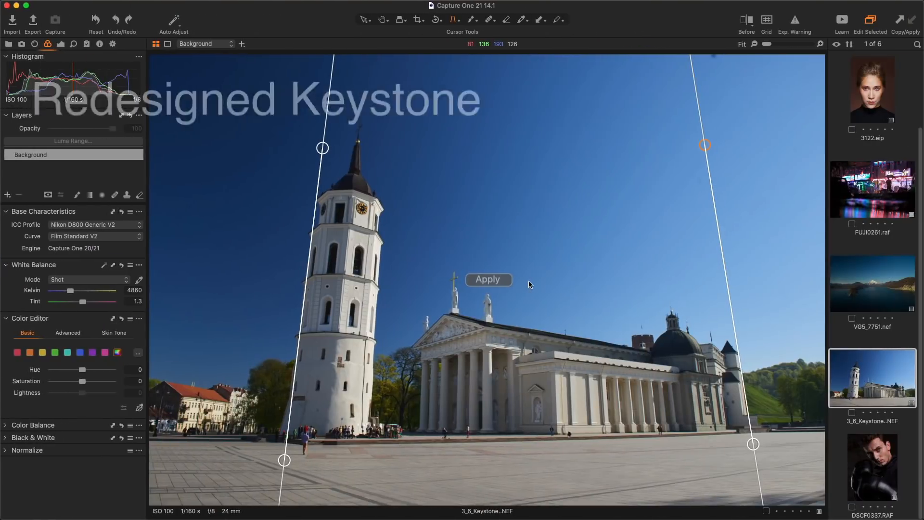
Apply keystone correction to straighten the cathedral's leaning verticals.
click(505, 283)
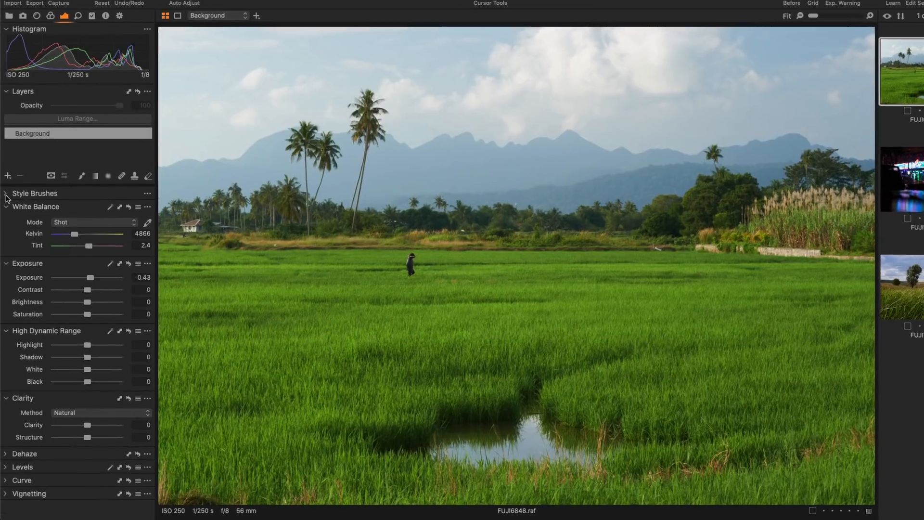
Darken the rice-field sky with the Deep Sky style brush, then open FUJI0261.
click(6, 212)
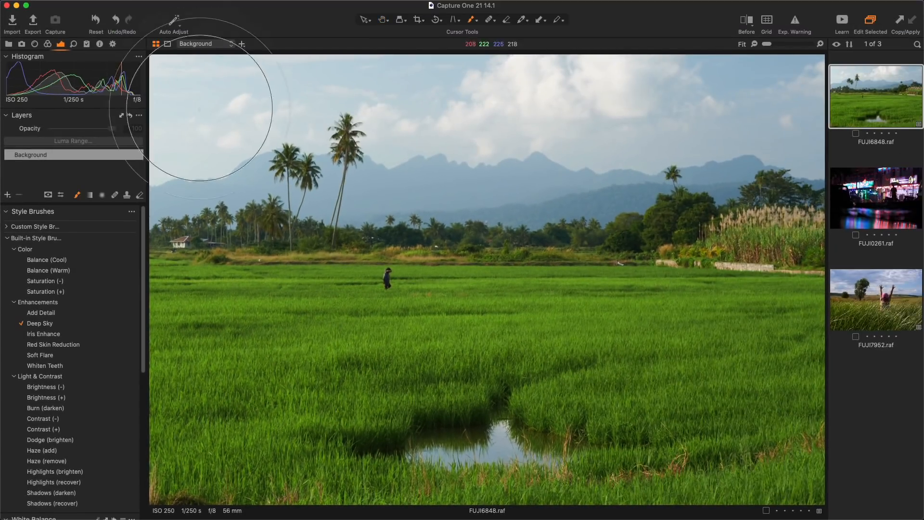
mouse_move(212, 111)
mouse_down()
mouse_move(227, 163)
mouse_move(362, 91)
mouse_move(435, 117)
mouse_move(741, 109)
mouse_up()
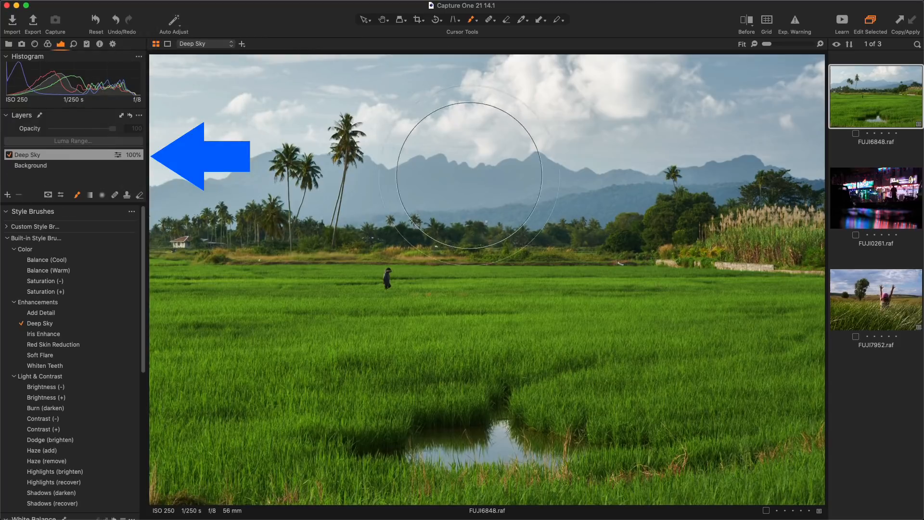
click(867, 201)
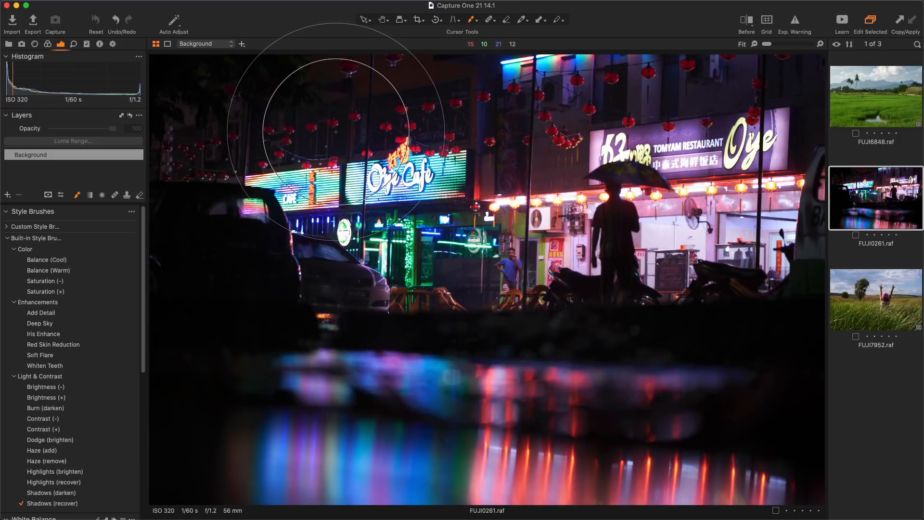
Brighten the night street's shadows with Shadows (recover), then open FUJI7952.
mouse_move(319, 208)
mouse_down()
mouse_move(362, 150)
mouse_move(367, 118)
mouse_move(316, 100)
mouse_move(208, 133)
mouse_move(197, 123)
mouse_move(512, 94)
mouse_move(604, 104)
mouse_move(649, 78)
mouse_move(646, 229)
mouse_move(579, 268)
mouse_move(611, 298)
mouse_move(595, 338)
mouse_move(399, 349)
mouse_move(480, 329)
mouse_move(331, 333)
mouse_move(622, 297)
mouse_move(765, 321)
mouse_move(724, 329)
mouse_move(704, 364)
mouse_move(788, 375)
mouse_up()
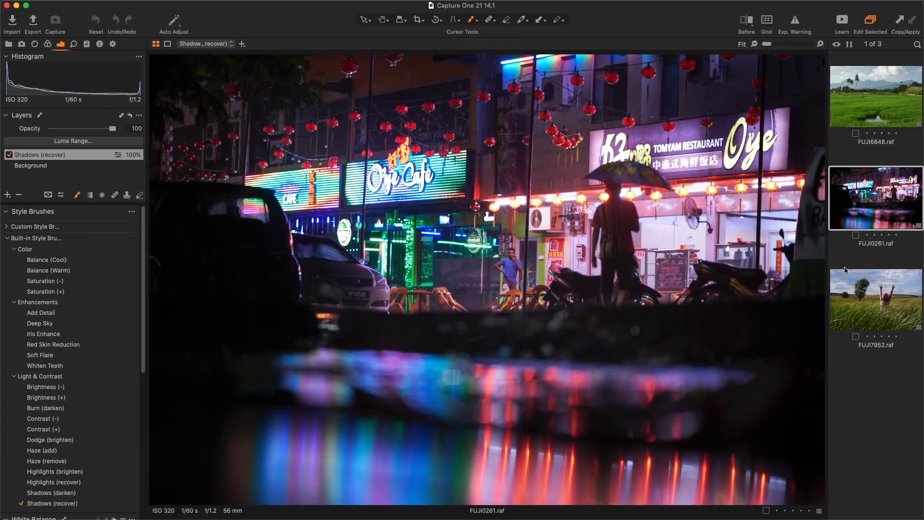
click(858, 288)
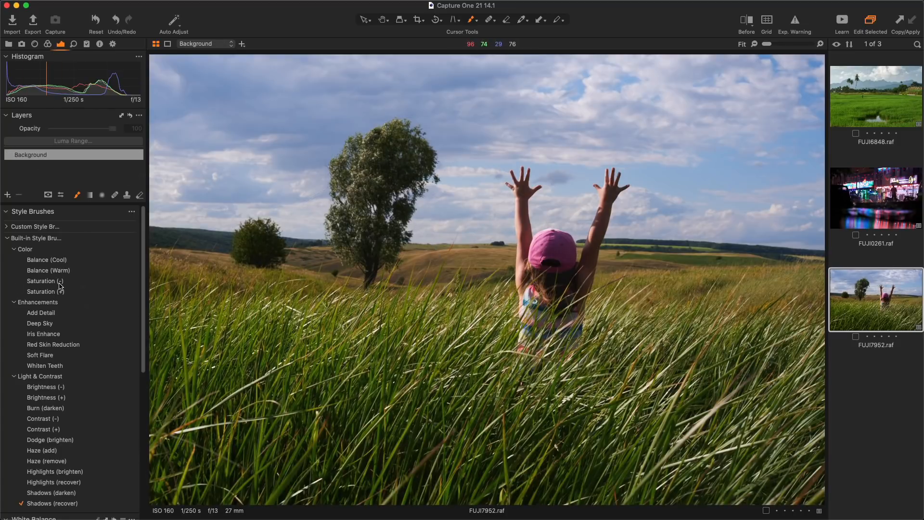
Set a large brush and paint Balance (Warm) over the grass around the child.
right_click(394, 243)
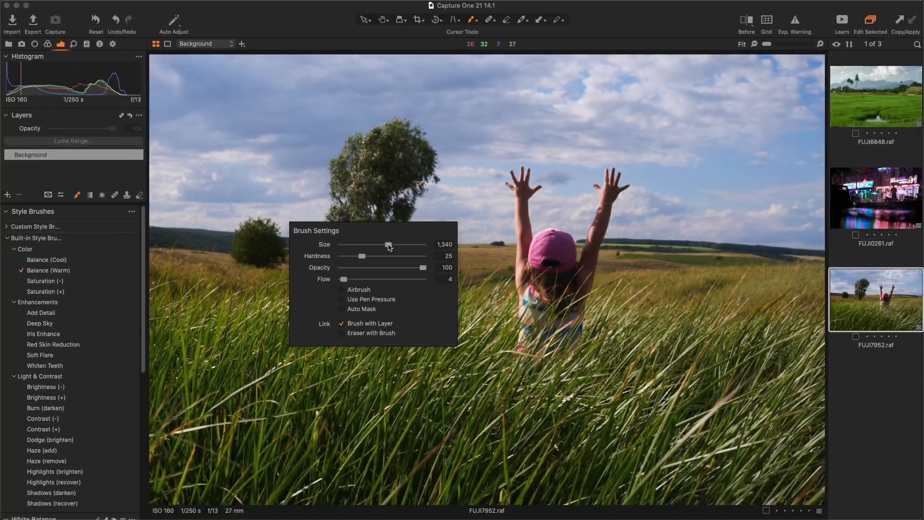
drag(395, 348, 431, 333)
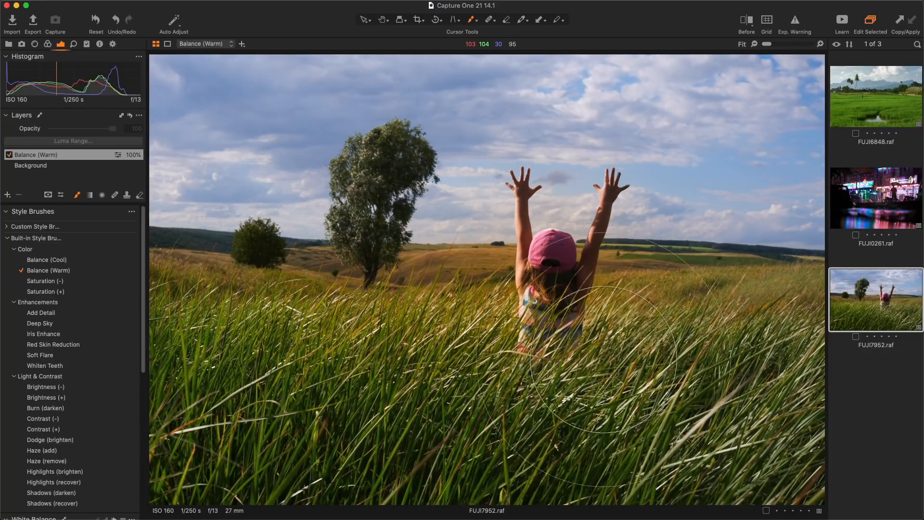
mouse_move(186, 313)
mouse_down()
mouse_move(247, 302)
mouse_move(229, 304)
mouse_move(281, 322)
mouse_move(283, 301)
mouse_move(253, 313)
mouse_move(309, 308)
mouse_up()
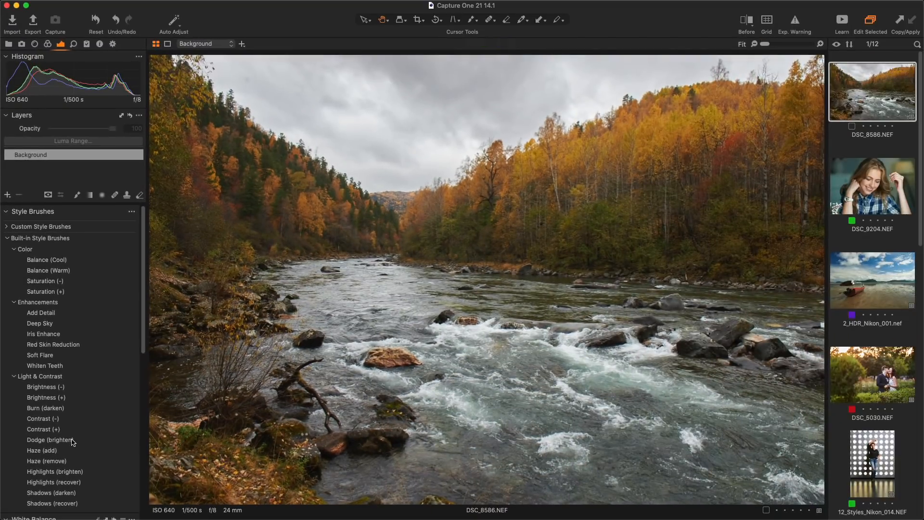
Brighten the river scene with Dodge, darken the left forest with Burn, then open DSC_9204.
mouse_move(516, 212)
mouse_down()
mouse_move(439, 224)
mouse_move(532, 178)
mouse_move(600, 159)
mouse_move(376, 230)
mouse_move(314, 207)
mouse_move(322, 210)
mouse_move(216, 141)
mouse_move(284, 172)
mouse_move(228, 123)
mouse_move(342, 182)
mouse_move(271, 169)
mouse_move(273, 145)
mouse_up()
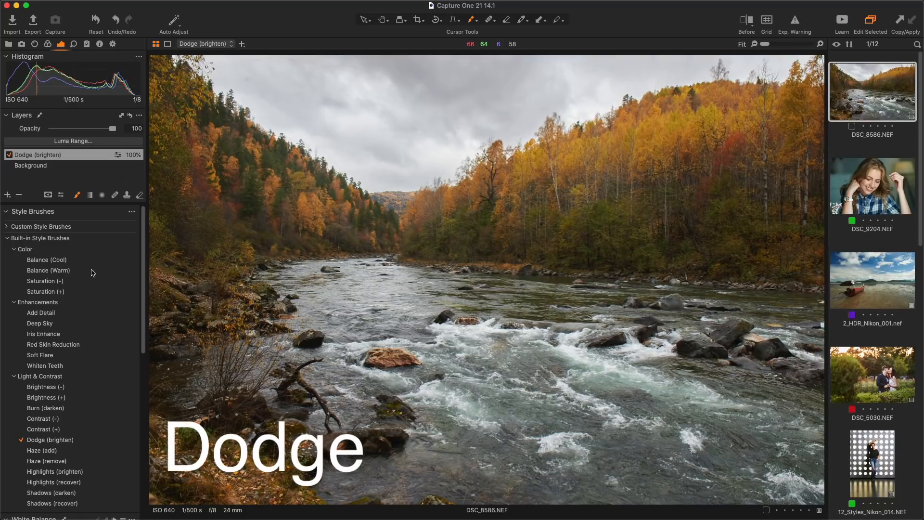
click(67, 410)
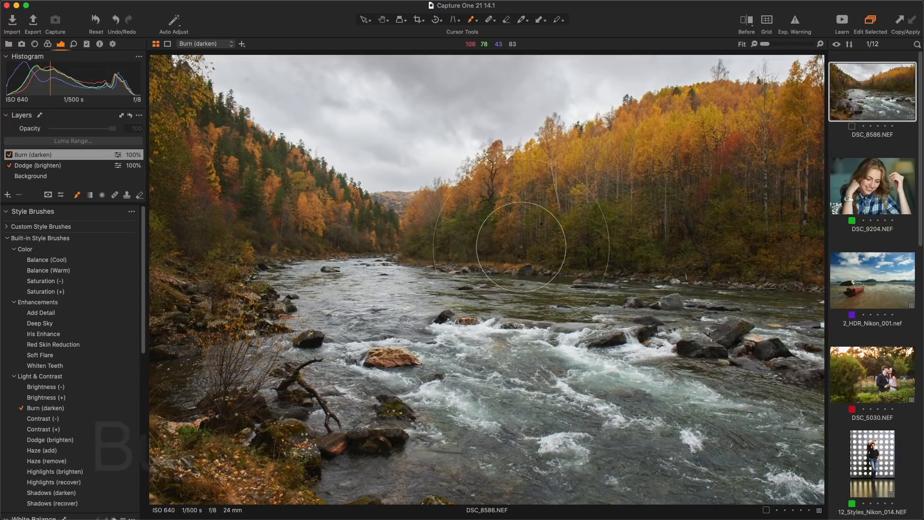
mouse_move(248, 243)
mouse_down()
mouse_move(234, 228)
mouse_move(222, 233)
mouse_up()
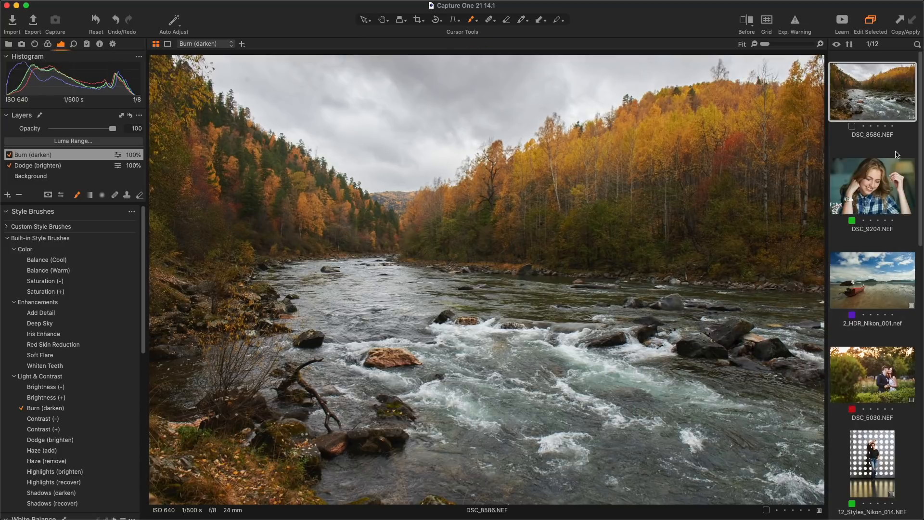
click(890, 192)
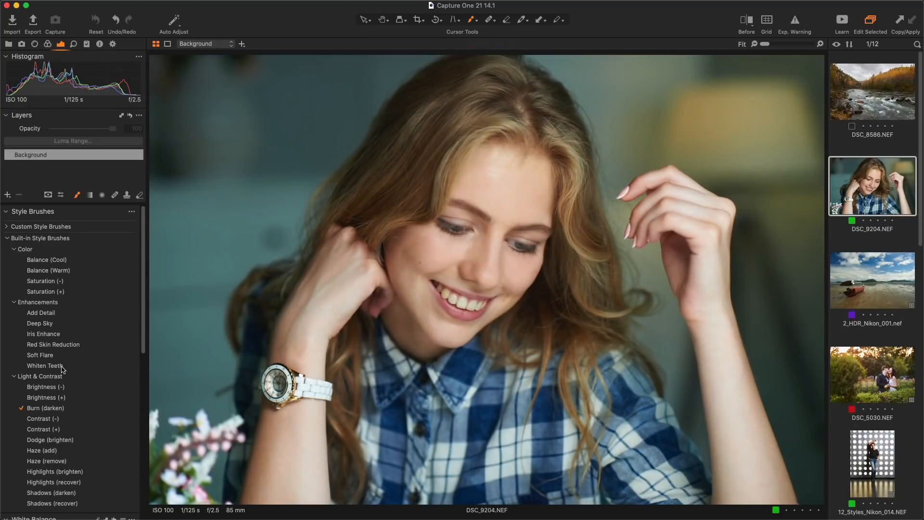
Zoom in, shrink the brush to tooth size, and paint Whiten Teeth over the teeth.
scroll(458, 311, up, 10)
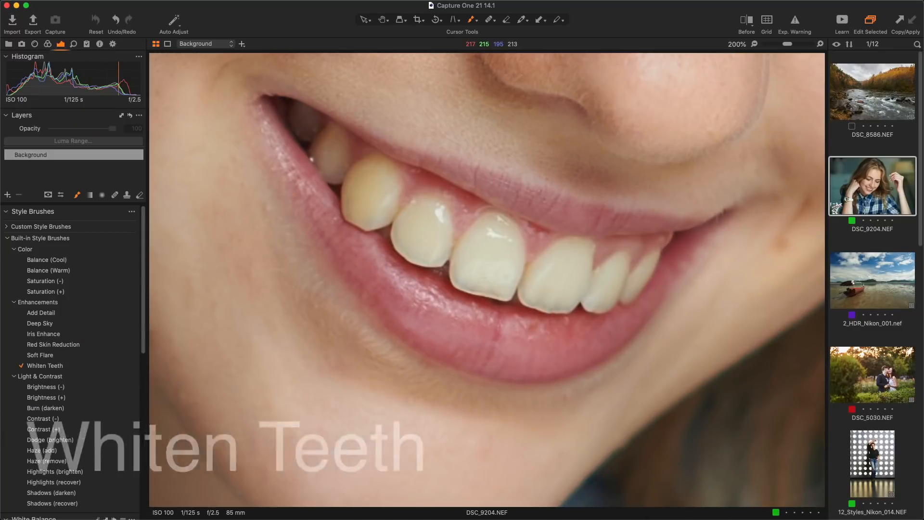
drag(536, 225, 455, 244)
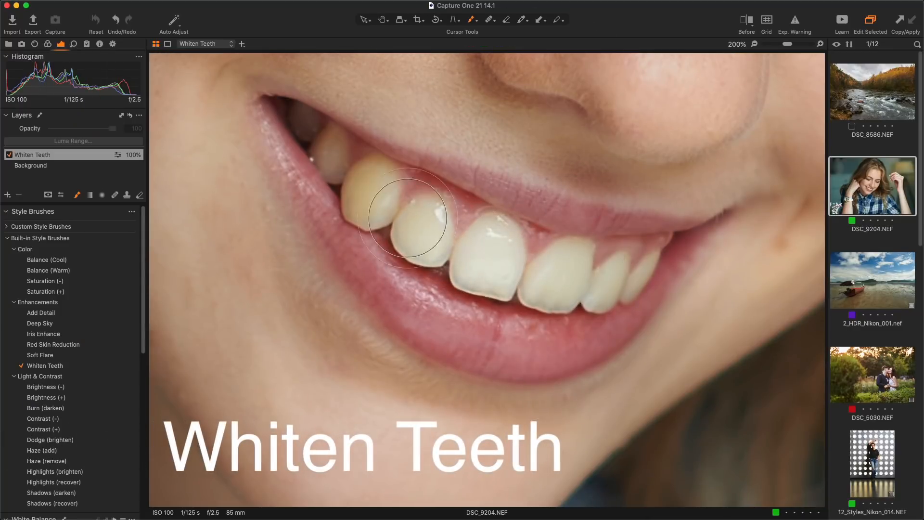
mouse_move(407, 218)
mouse_down()
mouse_move(345, 181)
mouse_move(378, 201)
mouse_move(353, 178)
mouse_up()
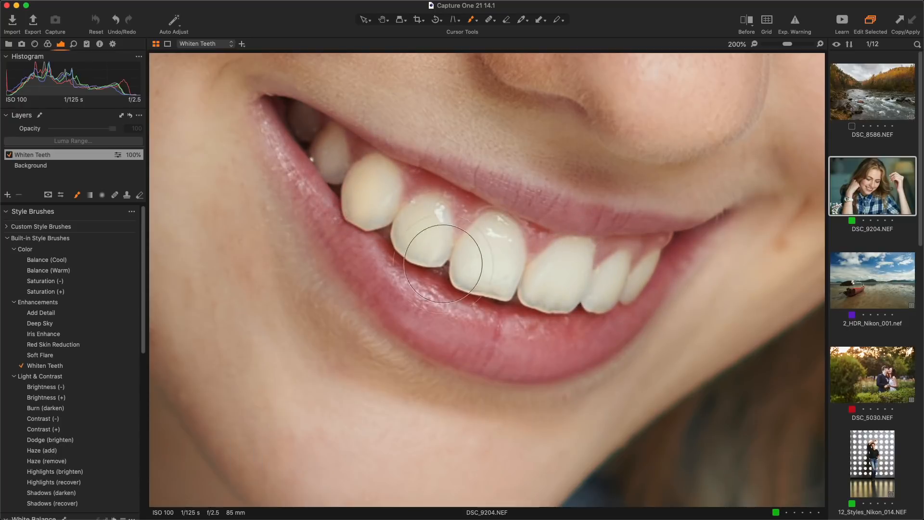
Compare the teeth before and after whitening, then open 2_HDR_Nikon_001.
key(y)
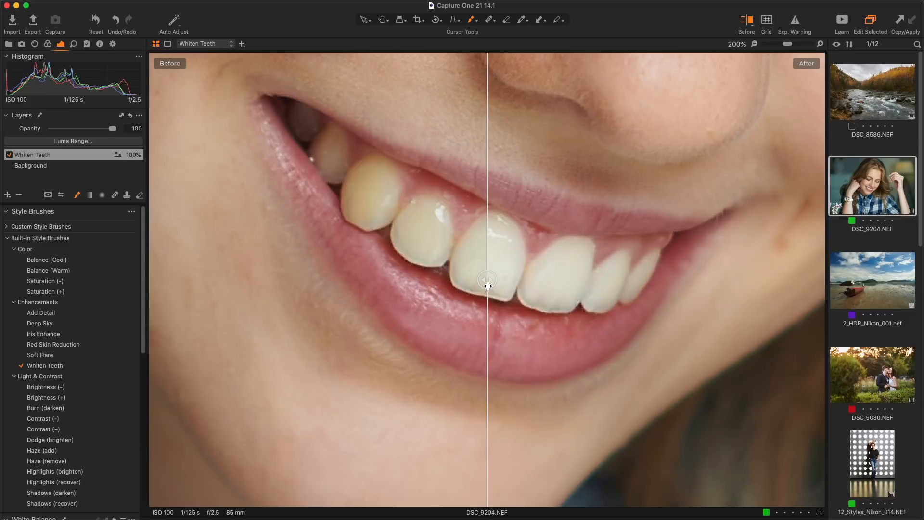
drag(488, 286, 528, 332)
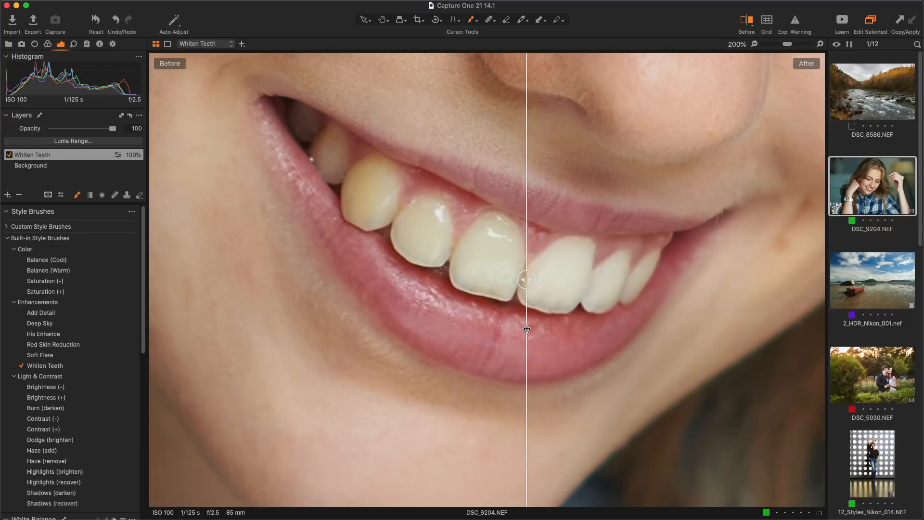
key(y)
click(885, 283)
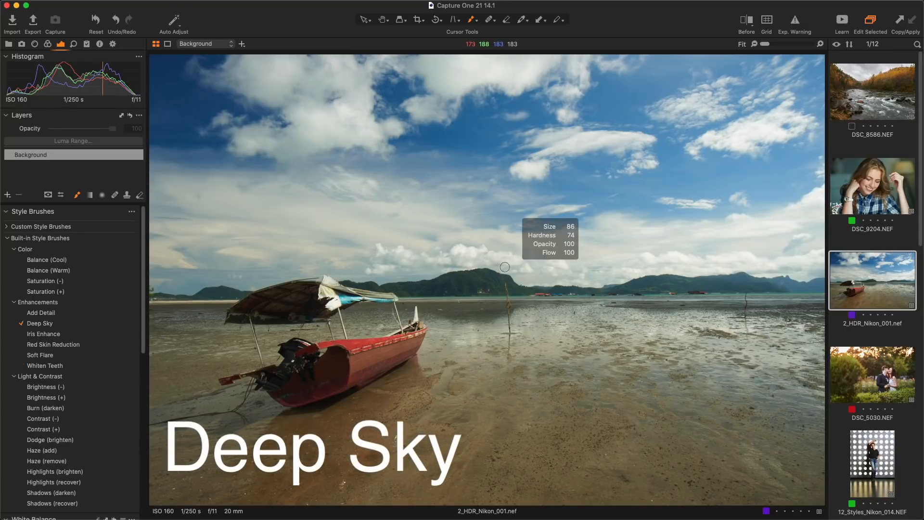
Paint an enlarged Deep Sky brush over the beach sky and raise Clarity to 50.
drag(567, 266, 603, 265)
mouse_move(602, 146)
mouse_down()
mouse_move(454, 152)
mouse_move(196, 134)
mouse_move(443, 93)
mouse_move(742, 82)
mouse_up()
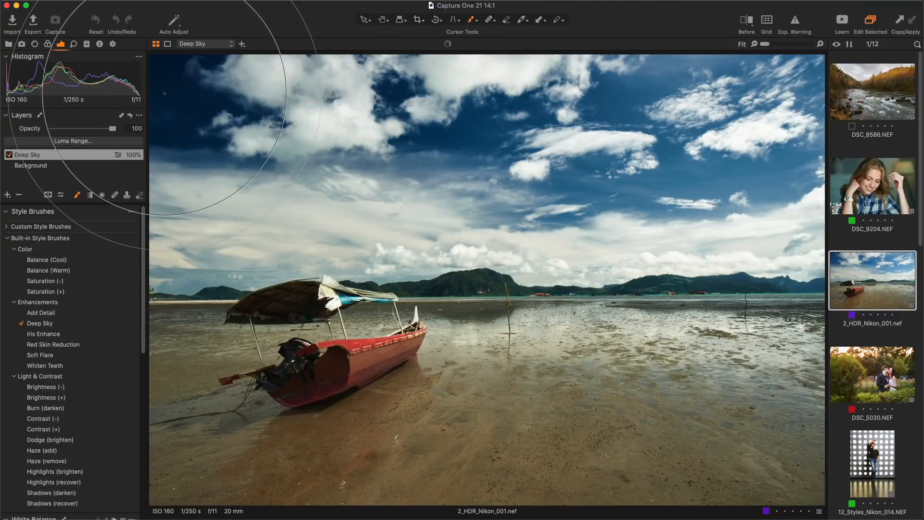
key(h)
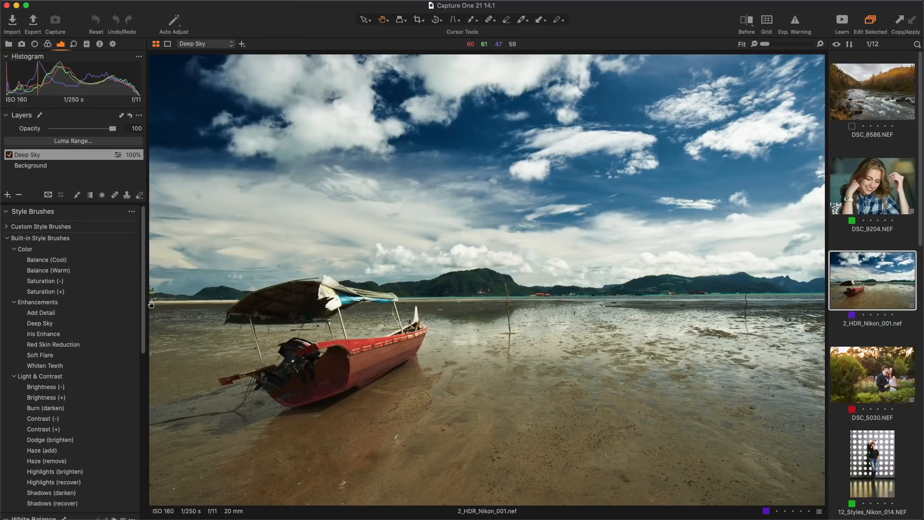
scroll(115, 332, down, 10)
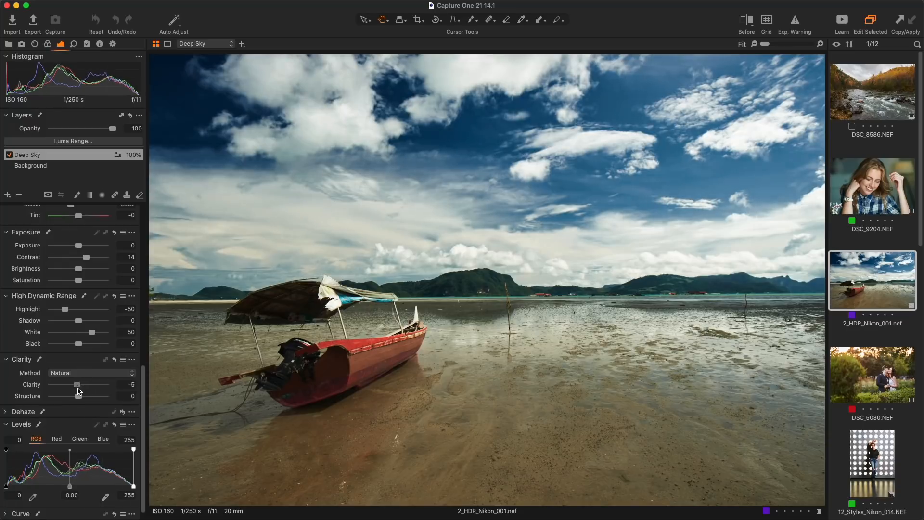
mouse_move(89, 389)
mouse_down()
mouse_move(97, 387)
mouse_move(84, 390)
mouse_up()
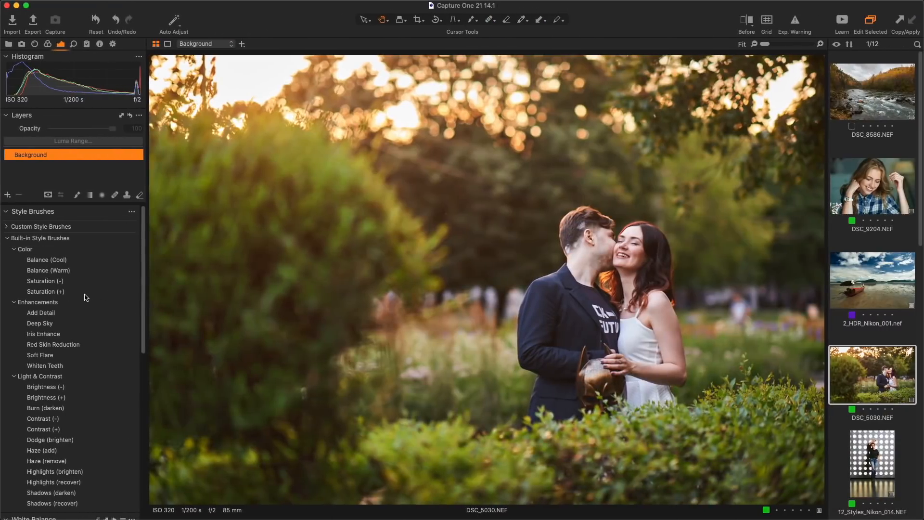
Paint Saturation (+) over the upper-right foliage and the bottom and lower-left hedges.
right_click(232, 301)
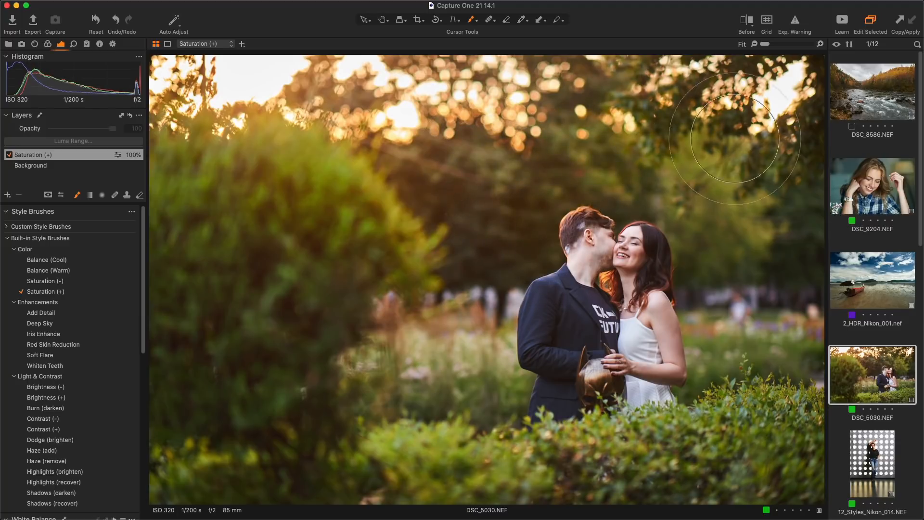
drag(735, 139, 710, 179)
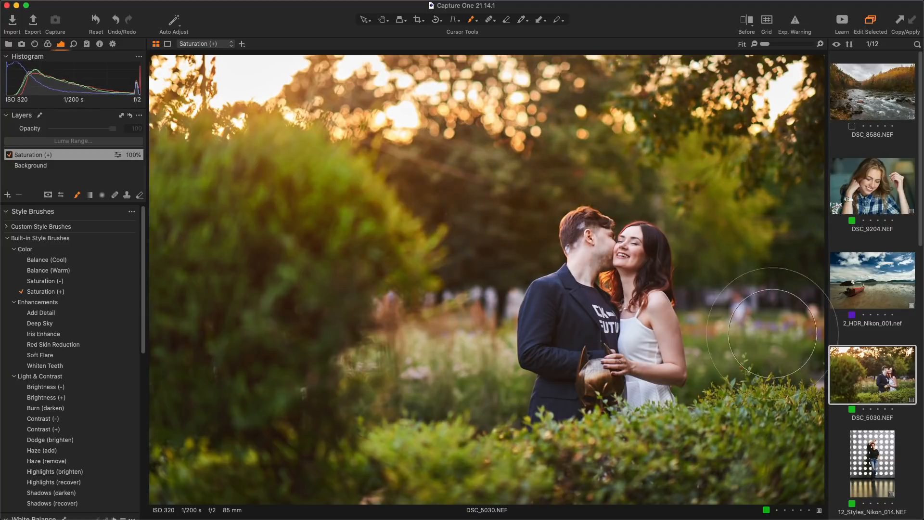
mouse_move(460, 467)
mouse_down()
mouse_move(578, 469)
mouse_move(734, 445)
mouse_up()
mouse_move(420, 466)
mouse_down()
mouse_move(195, 458)
mouse_move(285, 427)
mouse_move(287, 419)
mouse_move(222, 428)
mouse_move(366, 257)
mouse_up()
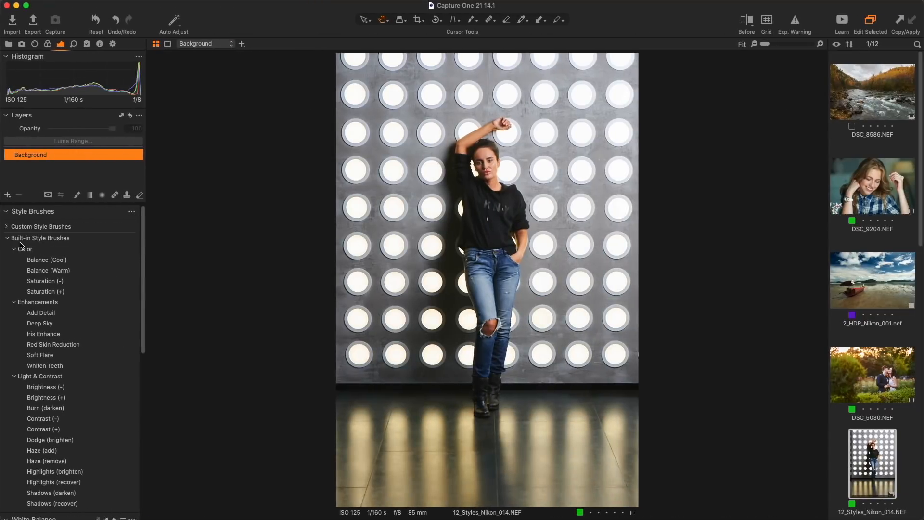
Pick the 44 Deep in the Ocean brush from Custom > Portrait Styles and check its settings.
click(7, 238)
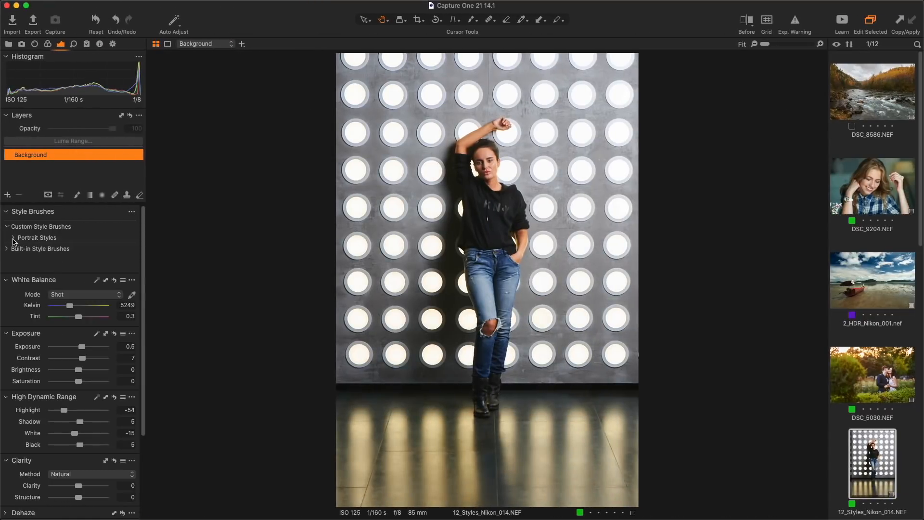
click(13, 238)
scroll(29, 253, down, 10)
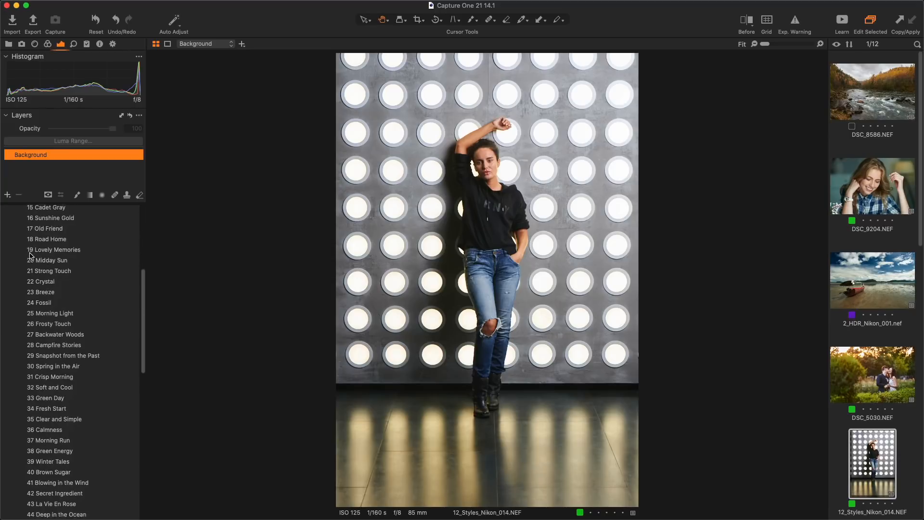
scroll(29, 255, down, 3)
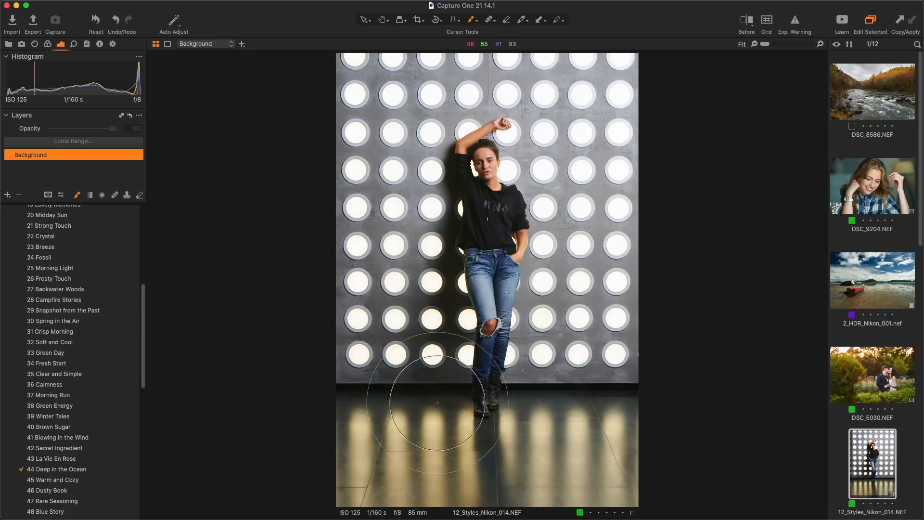
right_click(405, 397)
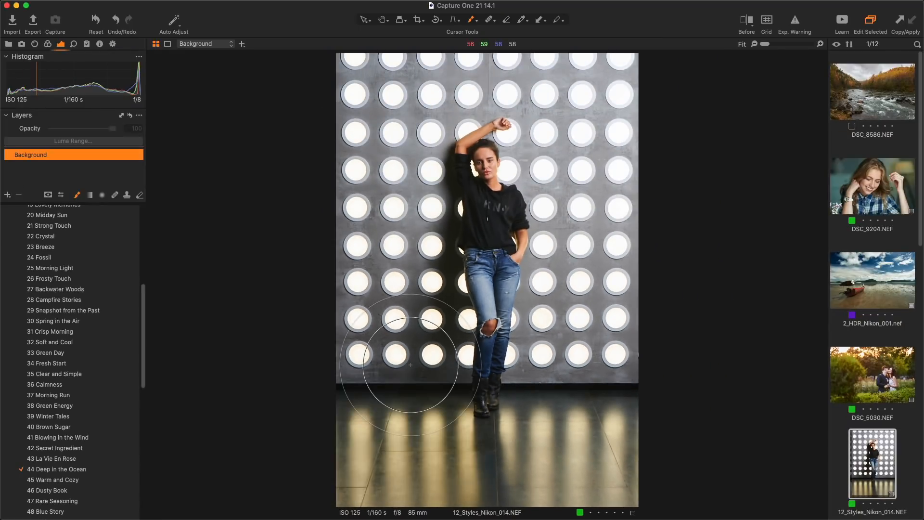
Paint 44 Deep in the Ocean over the wall, floor and wall lights, then toggle the layer to compare.
mouse_move(455, 261)
mouse_down()
mouse_move(403, 311)
mouse_move(388, 351)
mouse_move(370, 281)
mouse_move(384, 462)
mouse_up()
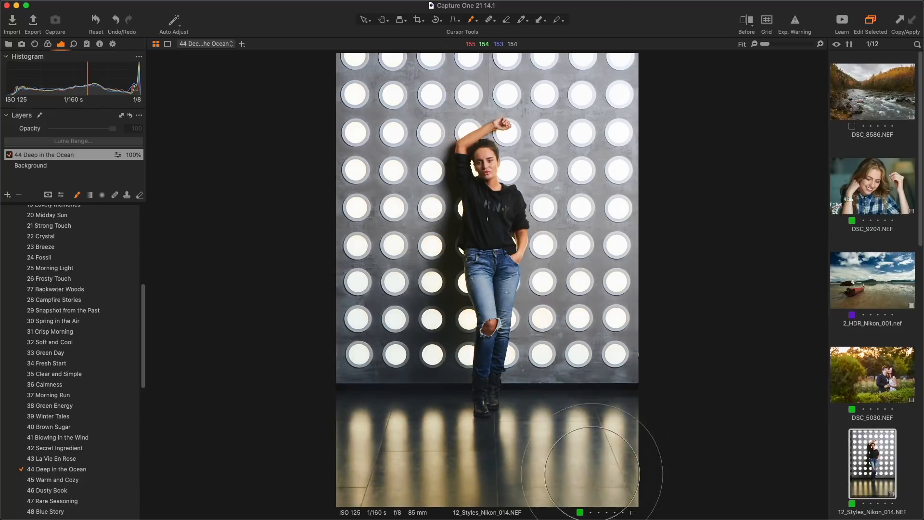
mouse_move(562, 339)
mouse_down()
mouse_move(588, 233)
mouse_move(610, 374)
mouse_move(585, 228)
mouse_move(585, 73)
mouse_move(526, 74)
mouse_up()
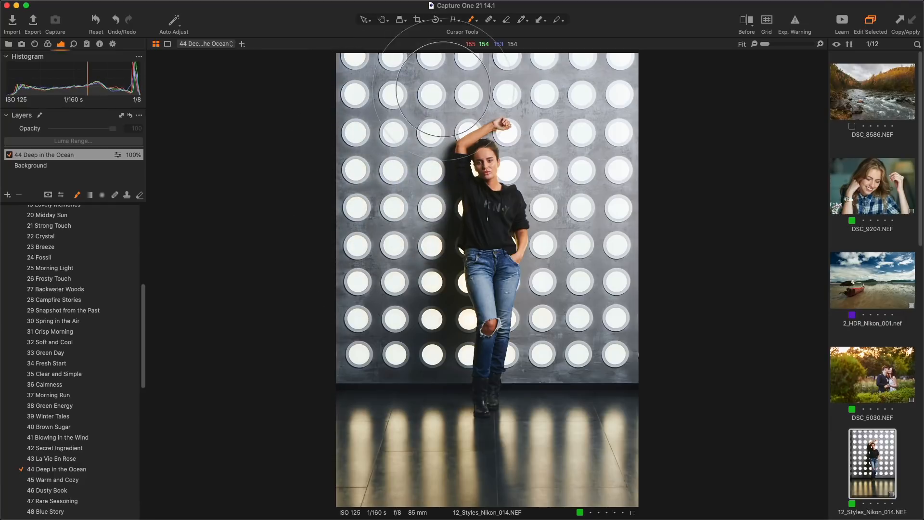
drag(452, 61, 453, 61)
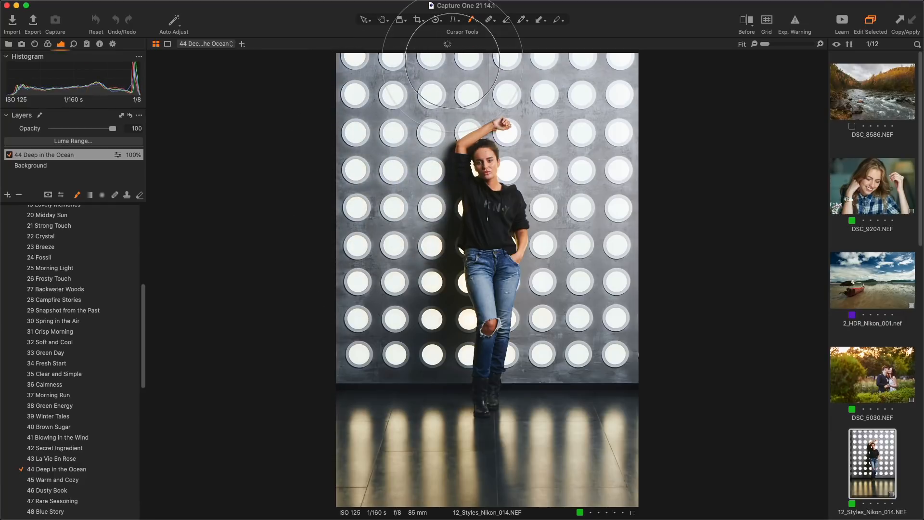
click(10, 155)
click(9, 155)
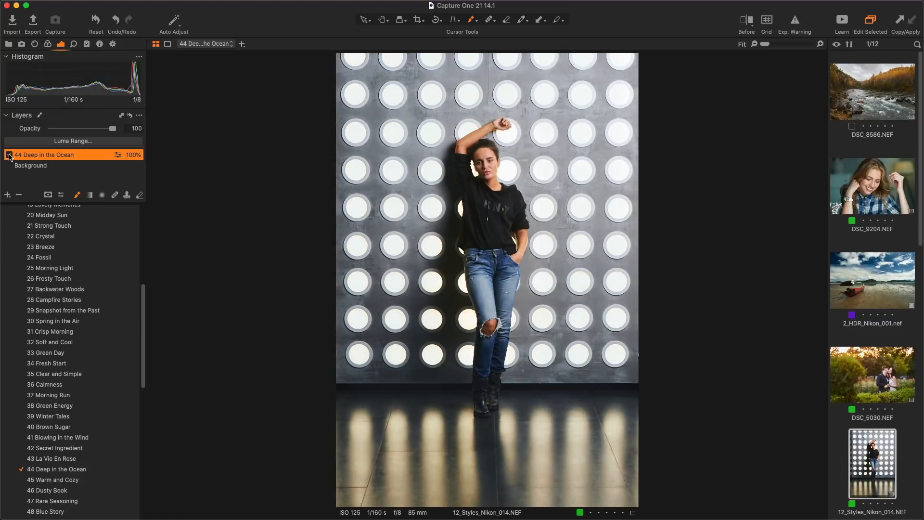
click(9, 155)
Paint a Burn (darken) layer over the cheek and jaw below the lips.
click(10, 155)
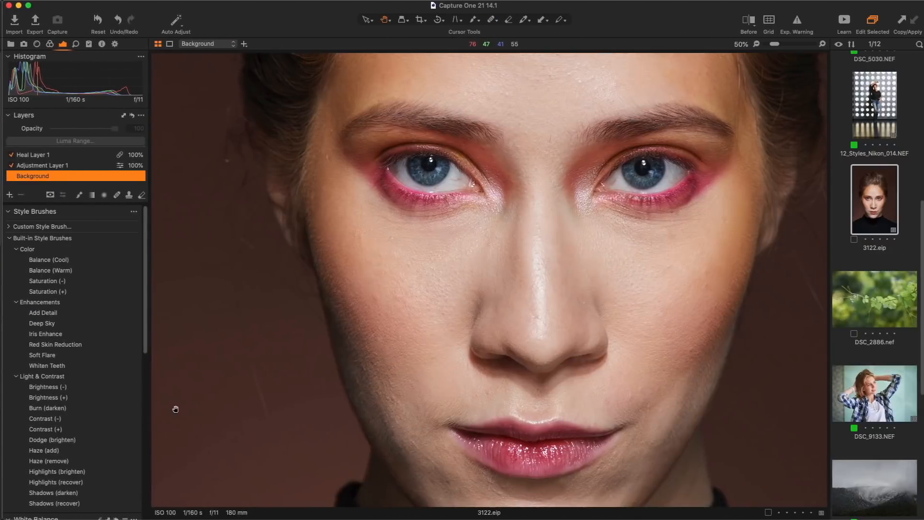
click(56, 408)
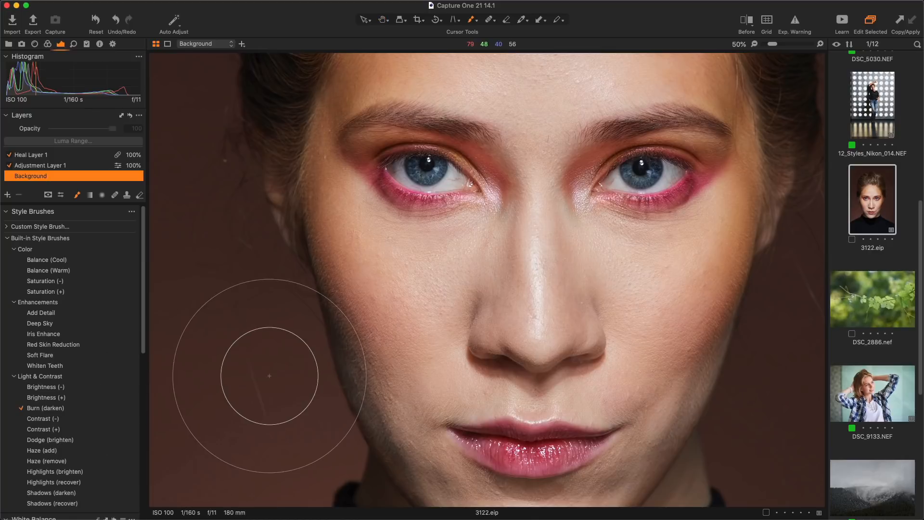
click(405, 359)
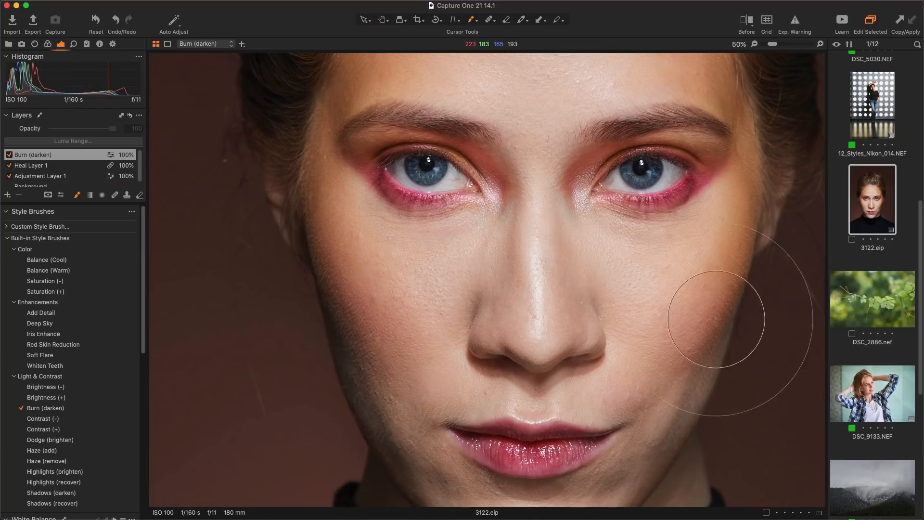
mouse_move(695, 363)
mouse_down()
mouse_move(618, 484)
mouse_move(575, 471)
mouse_up()
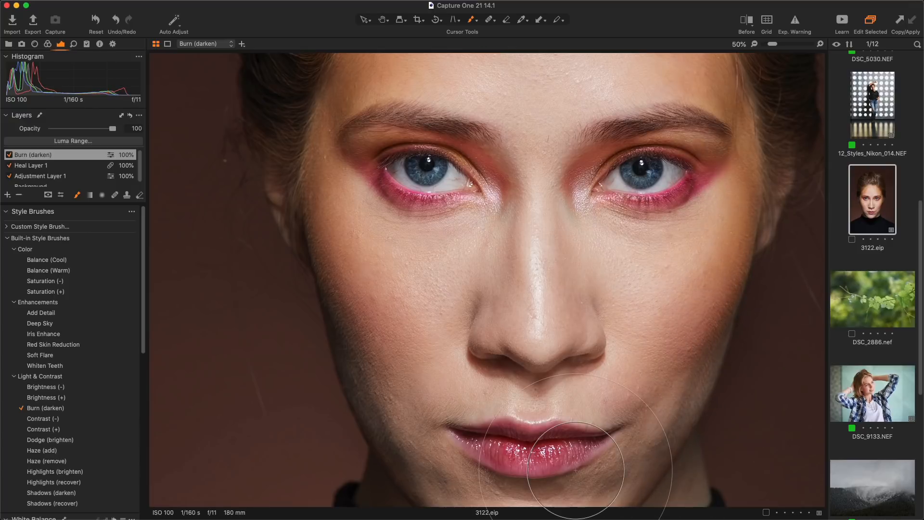
Tone down the shine above the lips with Highlights (recover), then step through the Iris Enhance, Highlights and Burn layers.
click(77, 483)
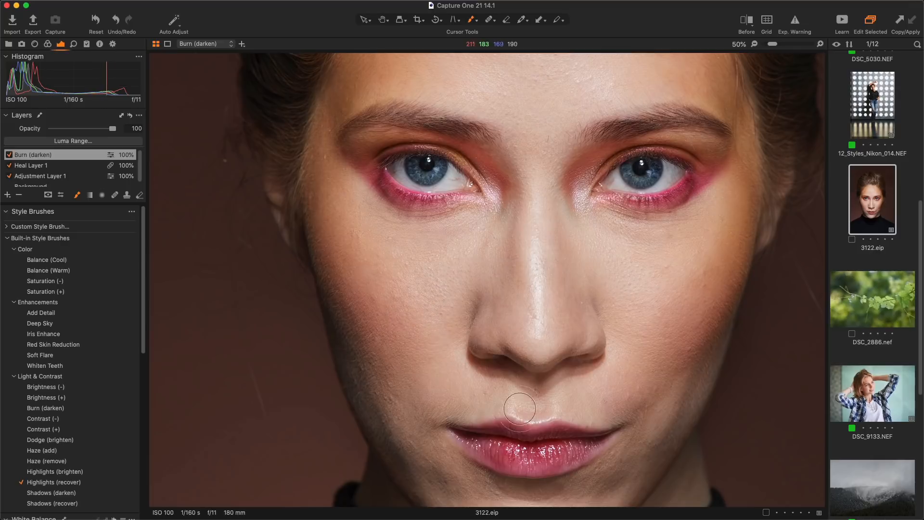
drag(520, 396, 531, 398)
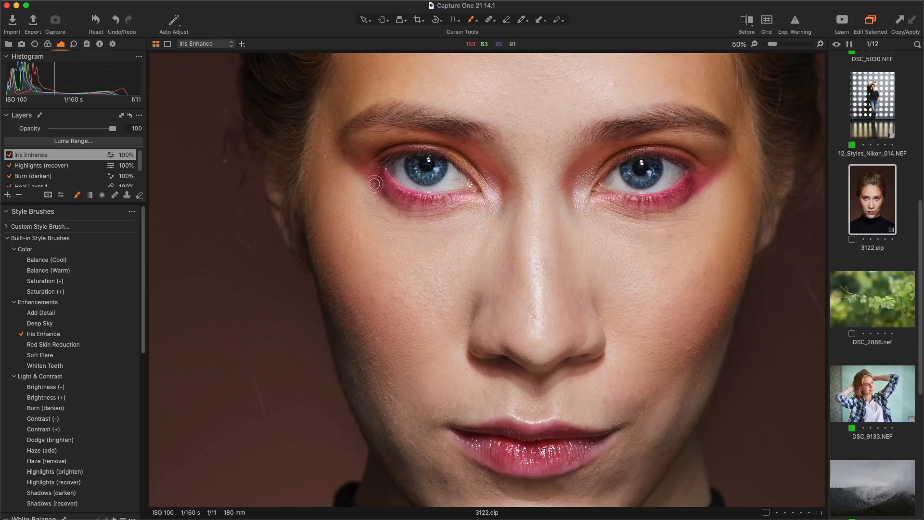
click(62, 157)
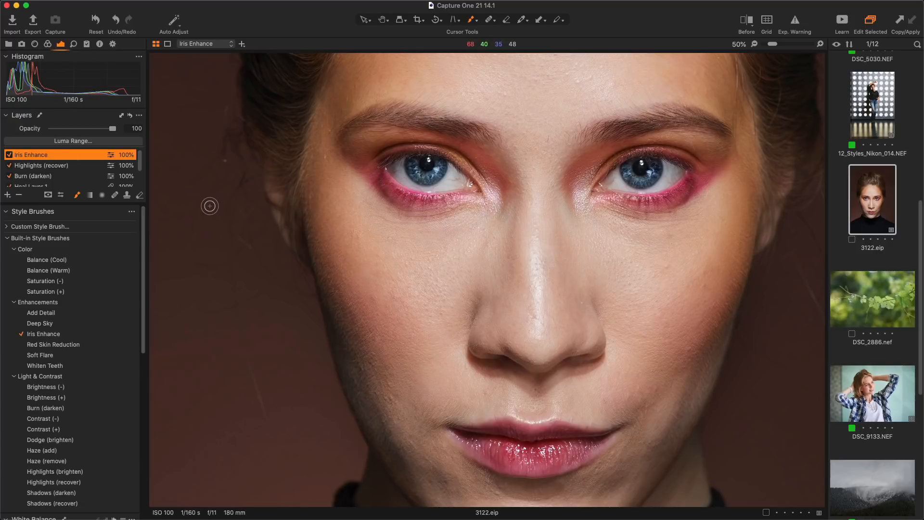
key(Down)
key(Down)
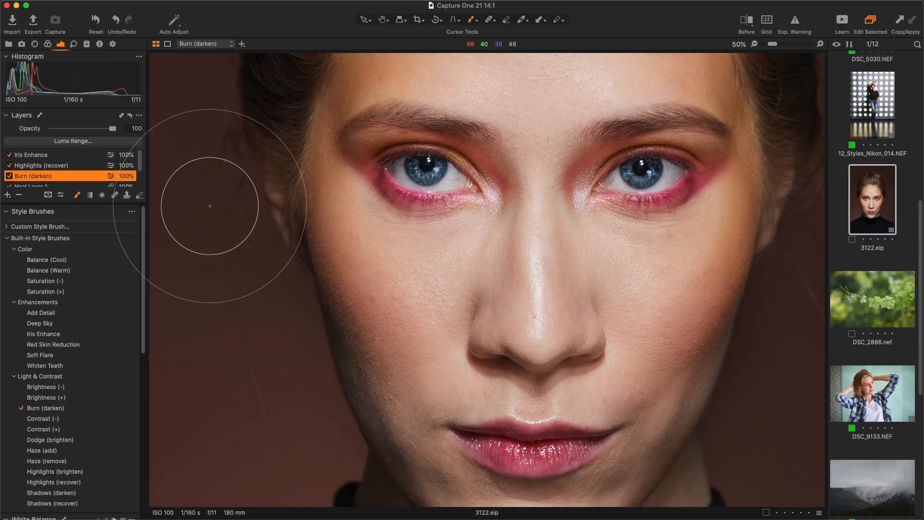
key(Up)
key(Up)
key(Down)
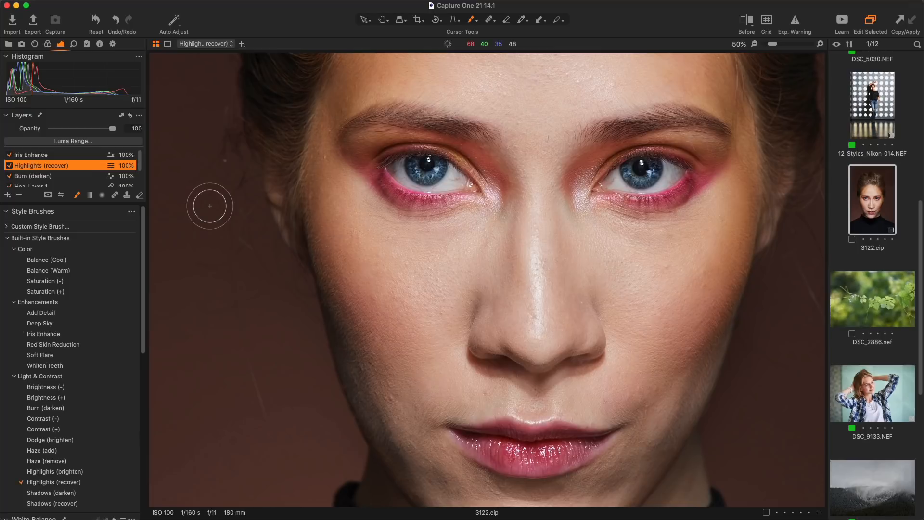
key(Down)
Turn Brush with Layer off and back on in the brush settings.
right_click(325, 198)
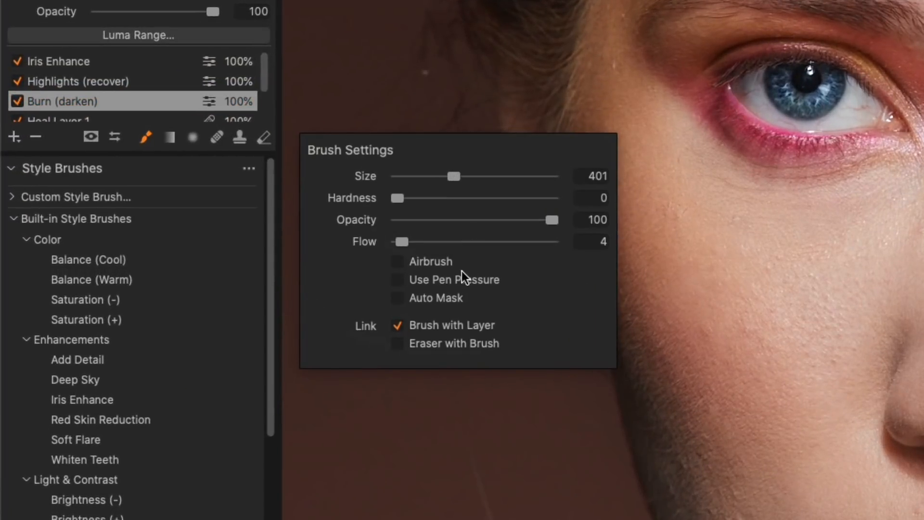
click(274, 298)
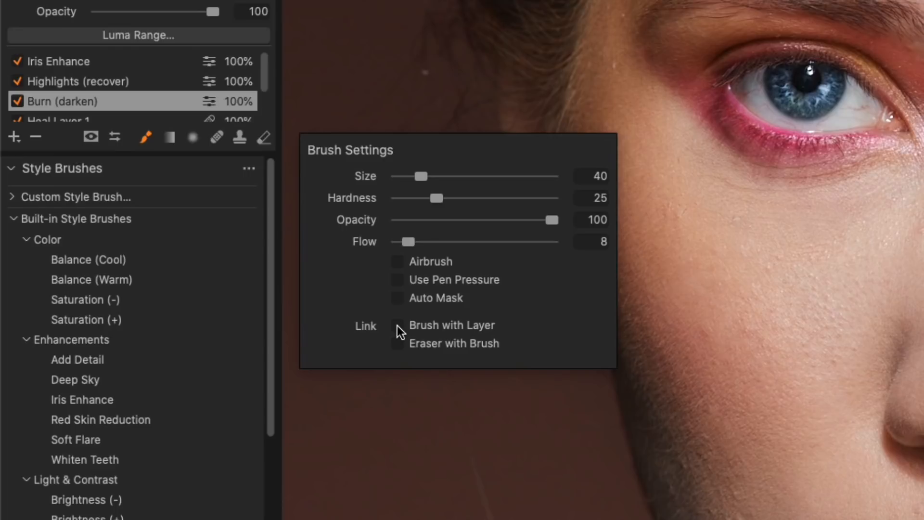
click(398, 327)
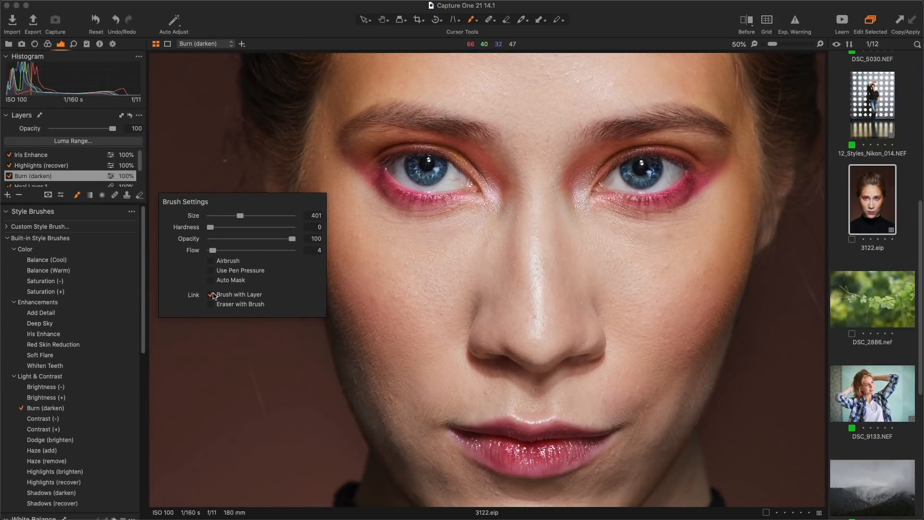
scroll(86, 368, down, 2)
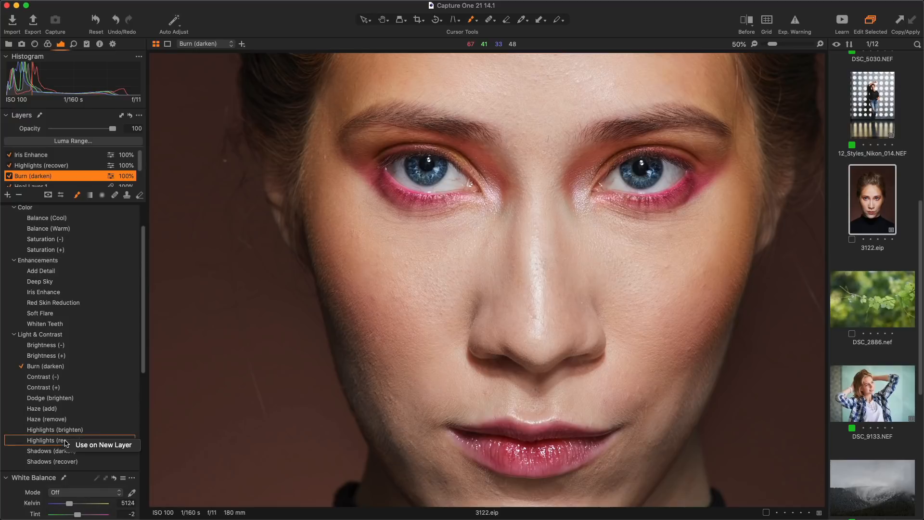
Paint a new Highlights (recover) layer over the nose shine, then select the Burn (darken) layer.
click(91, 444)
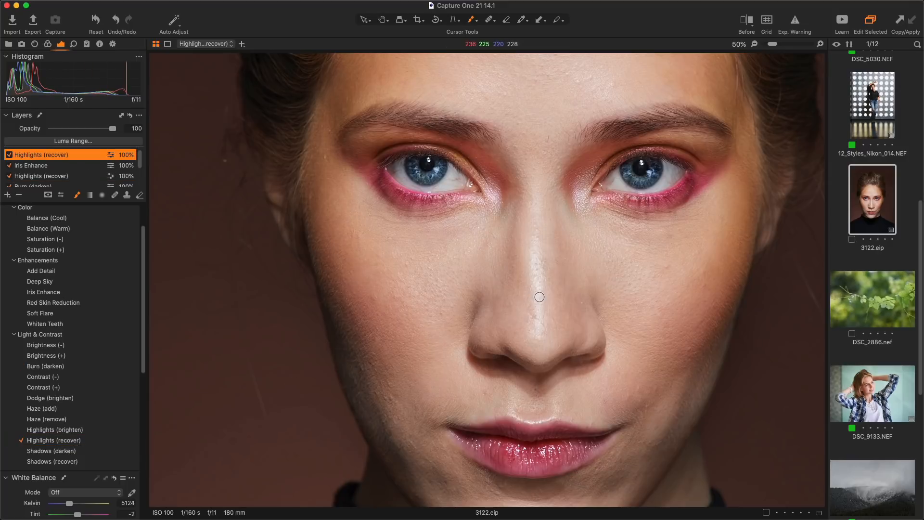
drag(537, 293, 541, 281)
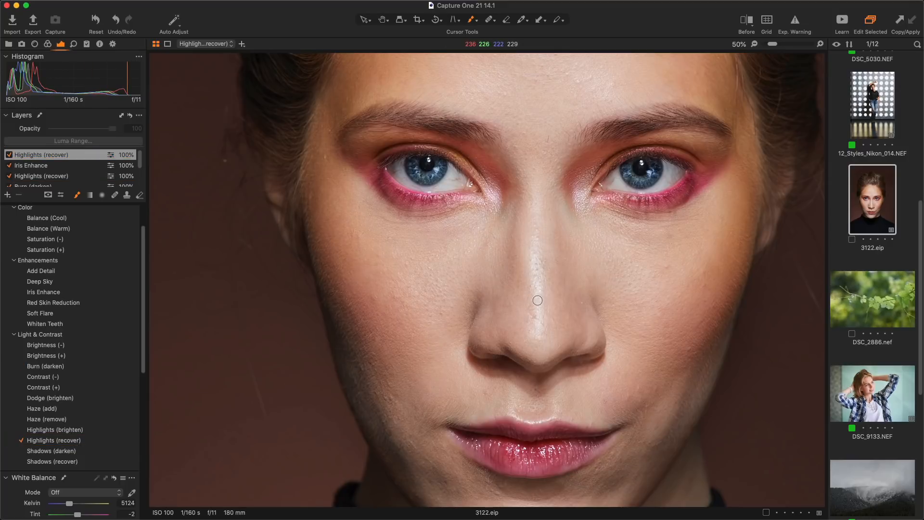
drag(539, 330, 554, 300)
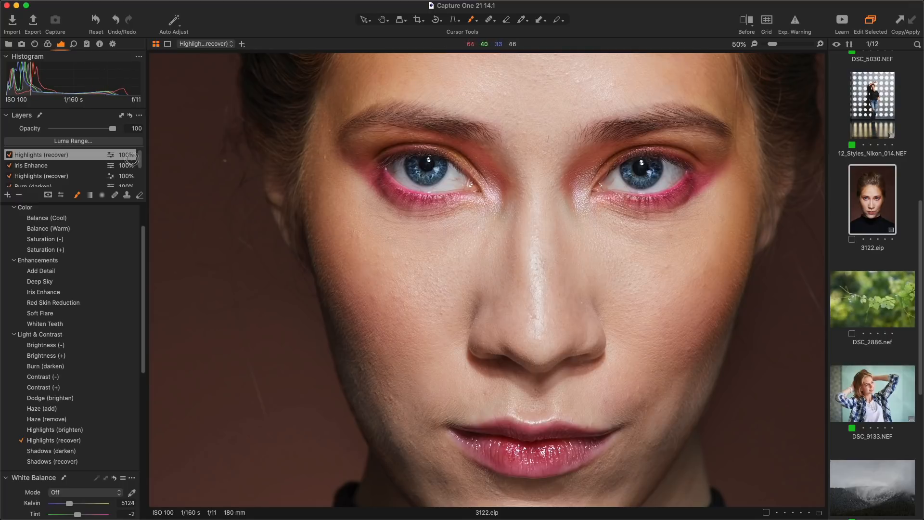
scroll(75, 167, down, 1)
click(71, 179)
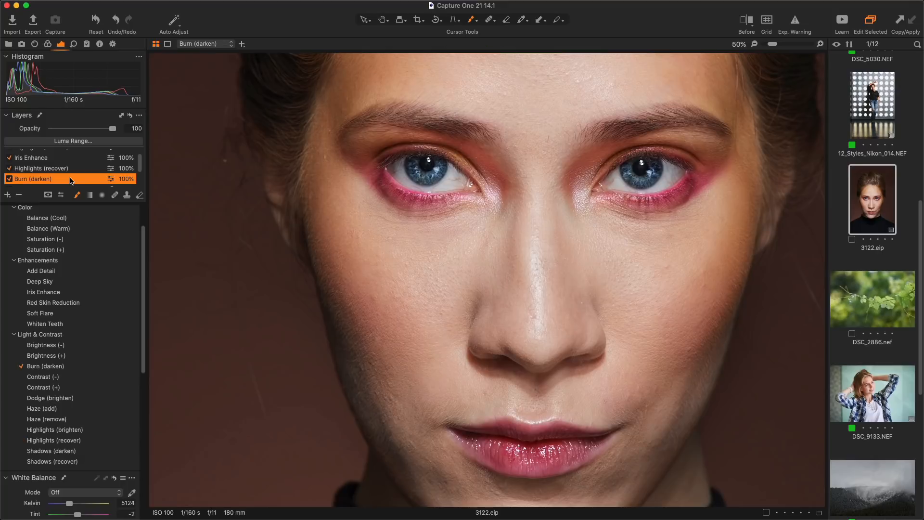
Invert, then clear the painted mask on the Burn (darken) layer.
right_click(73, 182)
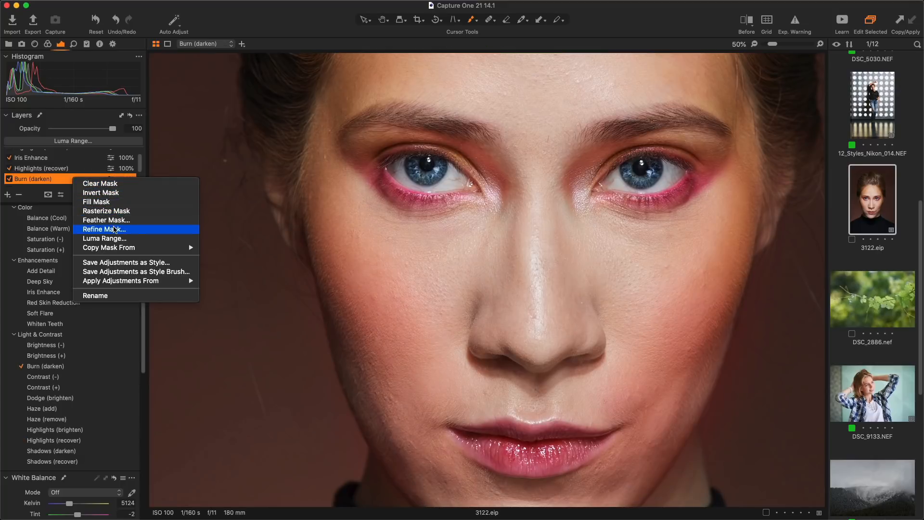
click(110, 193)
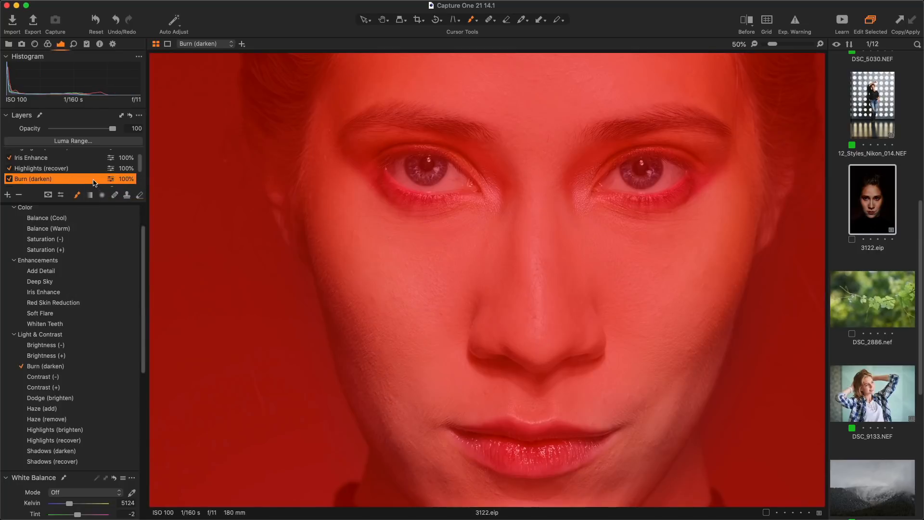
right_click(94, 182)
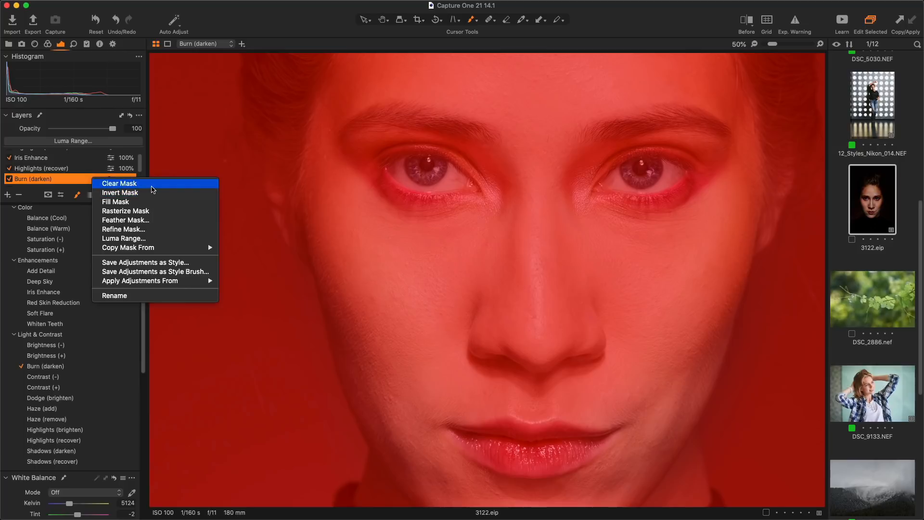
click(152, 189)
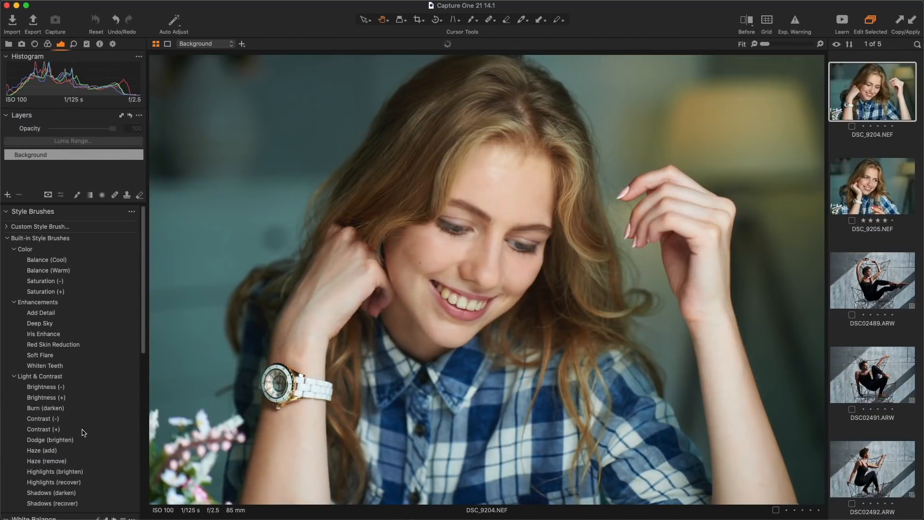
Paint Contrast (+) over the hair and collar of DSC_9204 and toggle it off to compare.
mouse_move(349, 230)
mouse_down()
mouse_move(385, 213)
mouse_move(477, 83)
mouse_move(485, 97)
mouse_move(510, 85)
mouse_move(547, 108)
mouse_move(583, 232)
mouse_move(585, 317)
mouse_move(582, 306)
mouse_move(605, 293)
mouse_move(578, 390)
mouse_move(565, 362)
mouse_move(515, 400)
mouse_move(524, 372)
mouse_move(588, 354)
mouse_up()
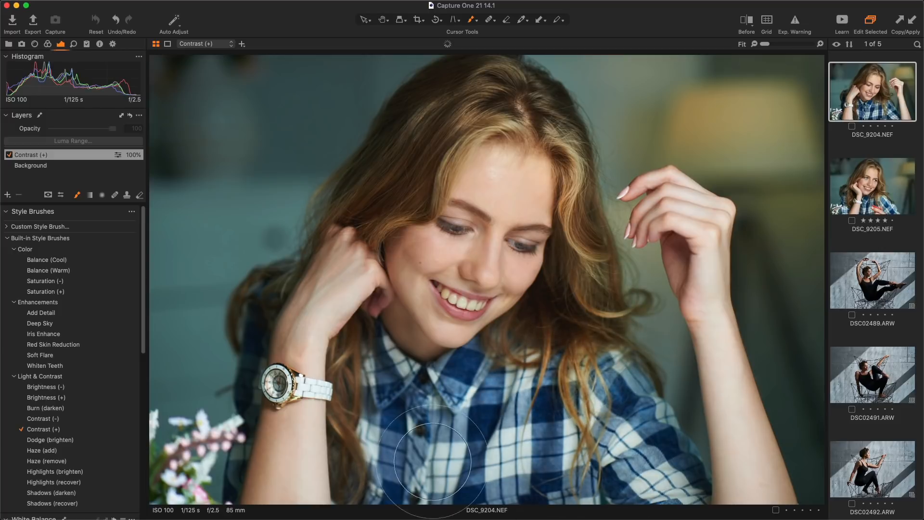
drag(359, 398, 394, 465)
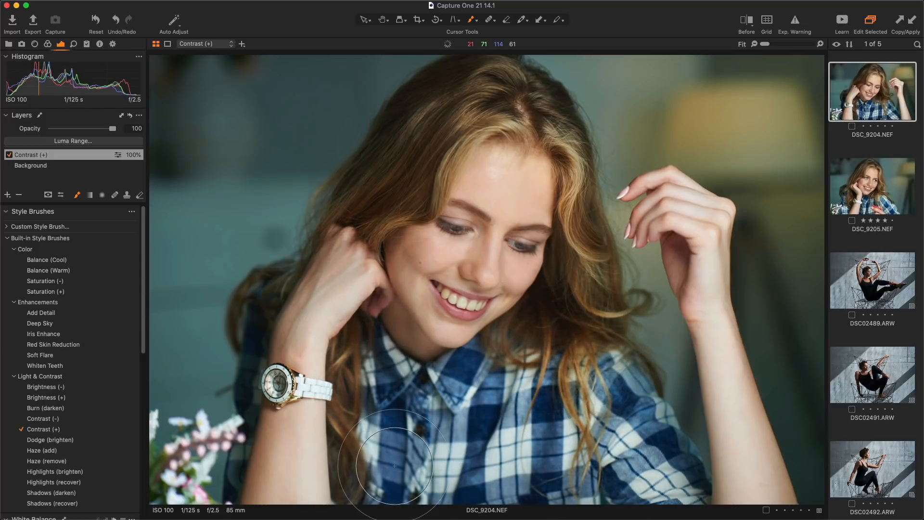
click(9, 155)
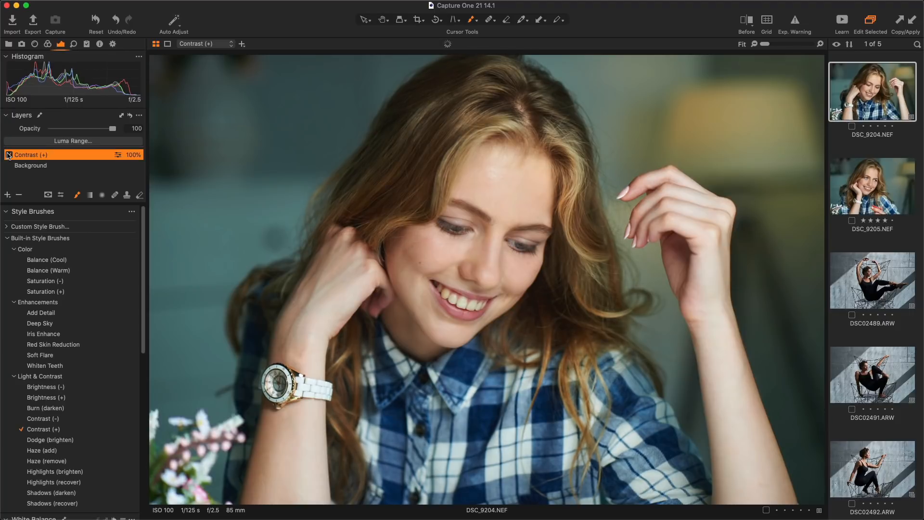
On DSC_9205.NEF, paint Contrast (+) over the hair and toggle the layer for before/after.
key(Down)
mouse_move(370, 228)
mouse_down()
mouse_move(407, 165)
mouse_move(368, 190)
mouse_move(476, 106)
mouse_move(553, 135)
mouse_move(546, 379)
mouse_move(475, 395)
mouse_move(332, 360)
mouse_move(279, 305)
mouse_move(308, 212)
mouse_move(332, 385)
mouse_move(452, 404)
mouse_move(596, 371)
mouse_up()
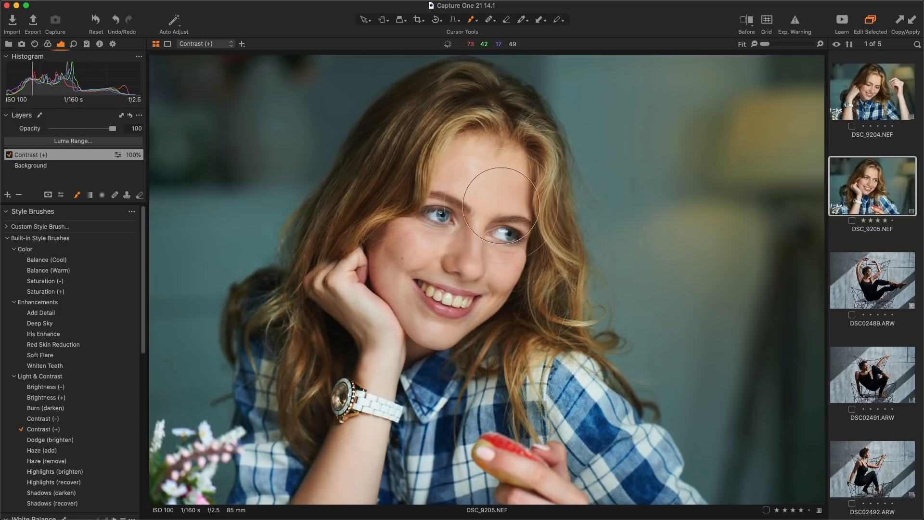
click(8, 156)
click(8, 155)
click(8, 155)
click(9, 155)
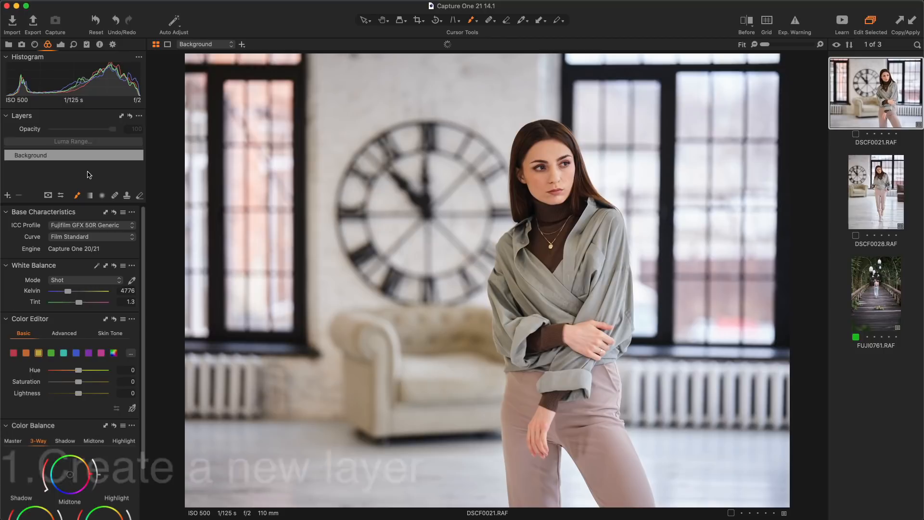
Add a new filled adjustment layer and cool its highlight colour.
click(7, 195)
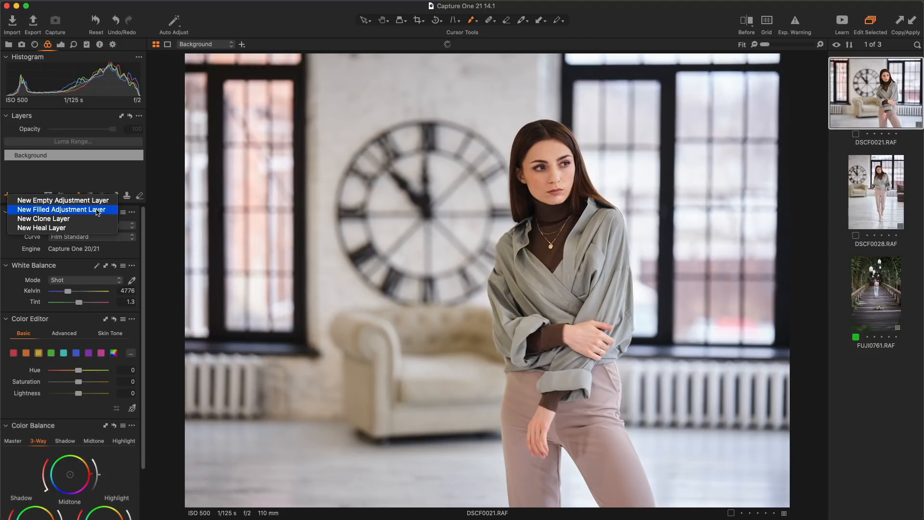
click(72, 210)
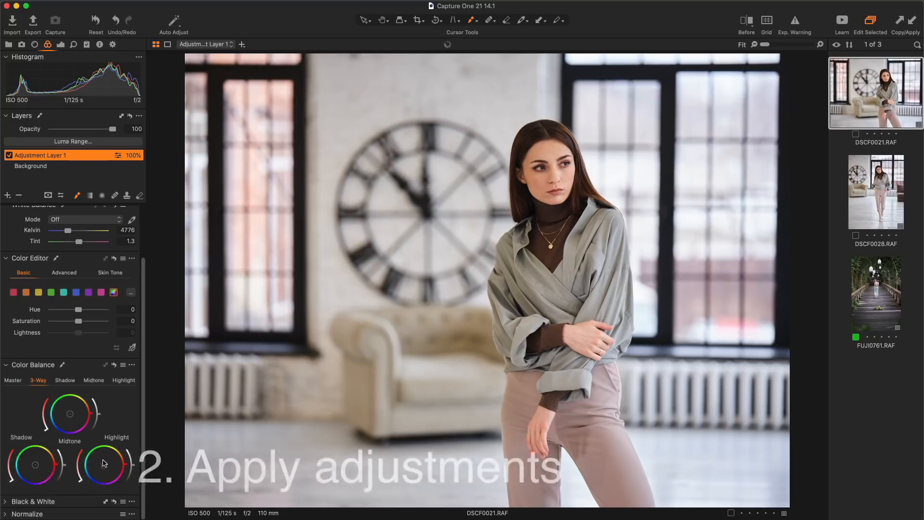
drag(104, 464, 98, 467)
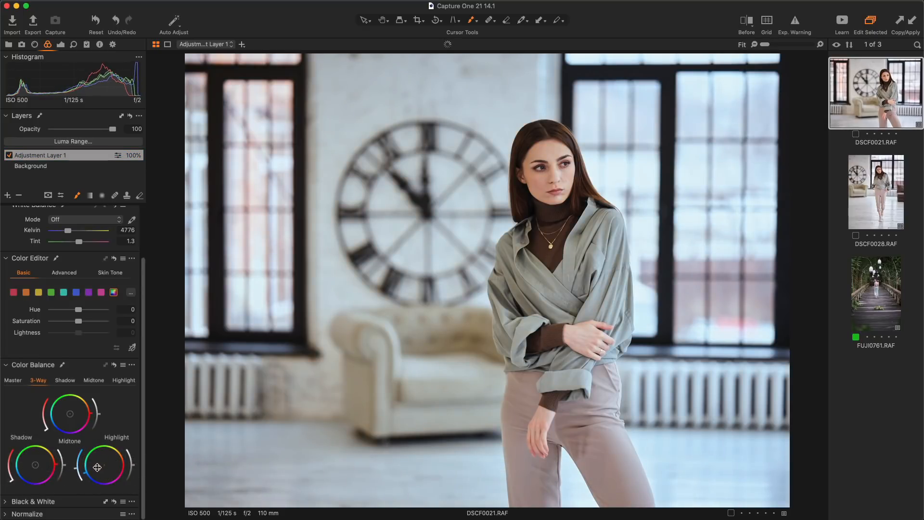
Set the layer's Contrast to 8 and Clarity to 20, and lower brush flow from 22 to 9.
click(62, 46)
mouse_move(79, 358)
mouse_down()
mouse_move(82, 331)
mouse_move(82, 355)
mouse_up()
scroll(80, 342, down, 4)
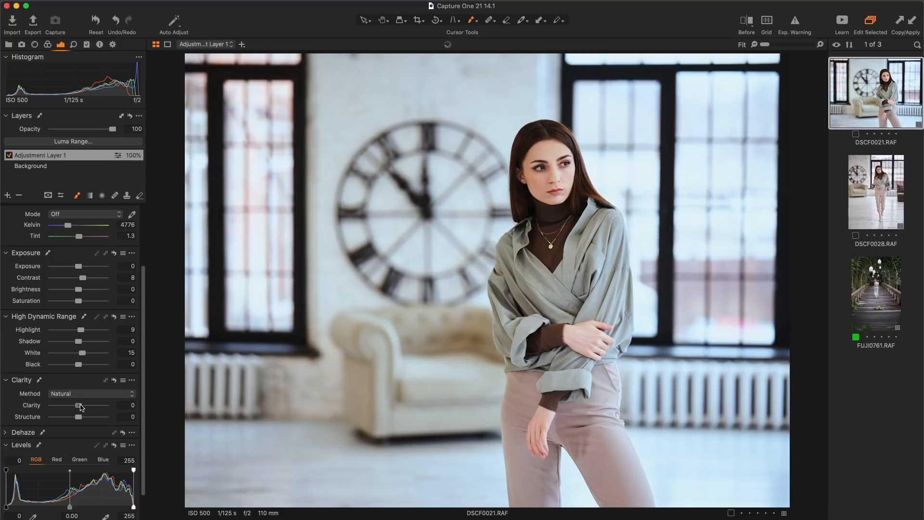
drag(79, 406, 84, 405)
right_click(330, 305)
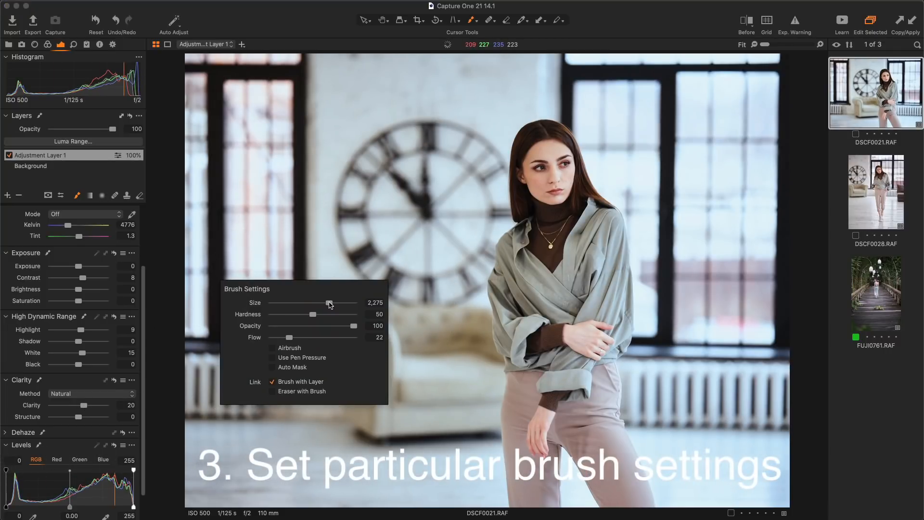
drag(289, 337, 280, 337)
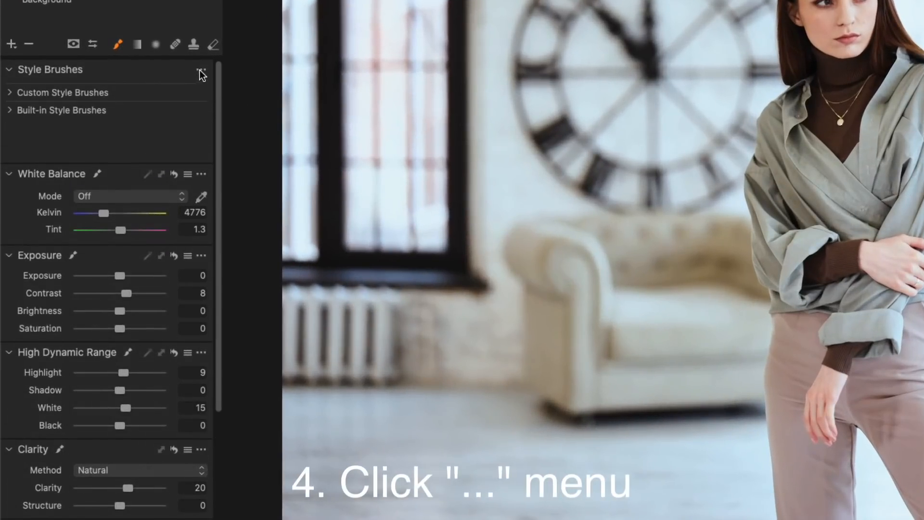
Save the layer's Contrast, Highlight, White, Color Balance, Clarity and brush settings as style brush 'SB'.
click(201, 71)
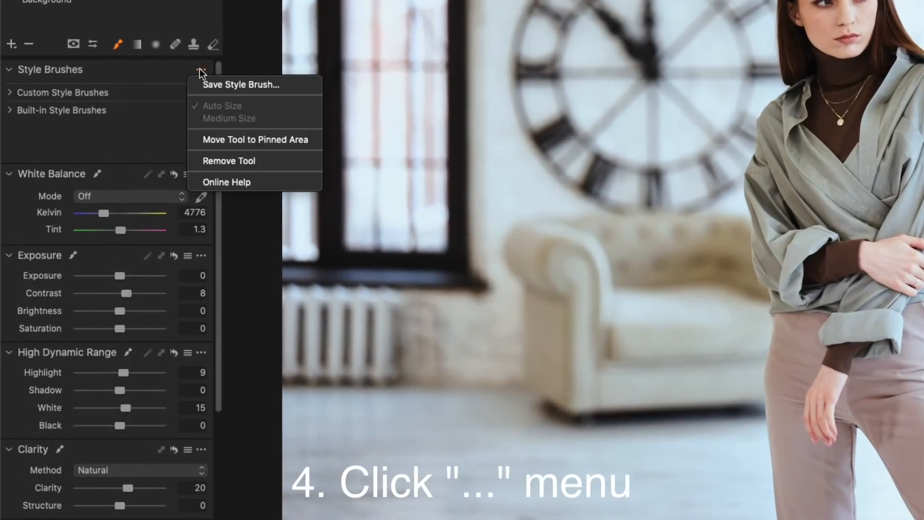
click(292, 85)
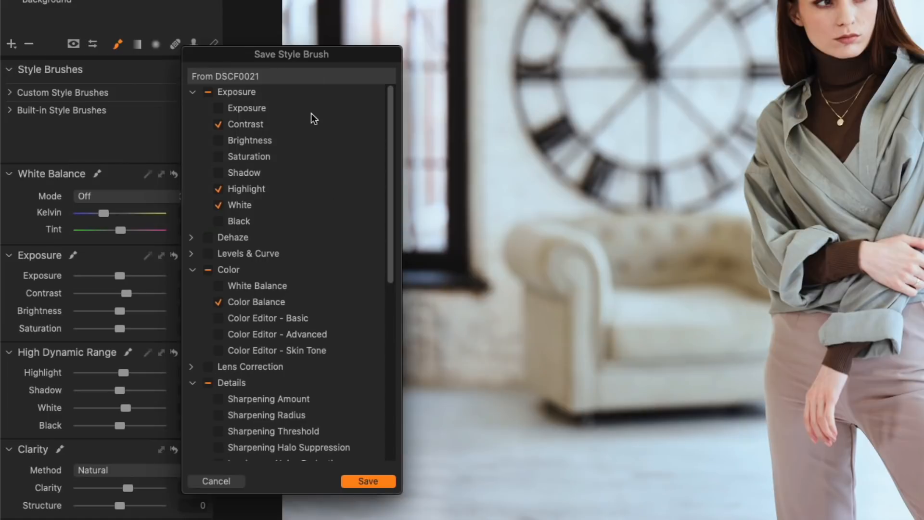
scroll(312, 129, down, 10)
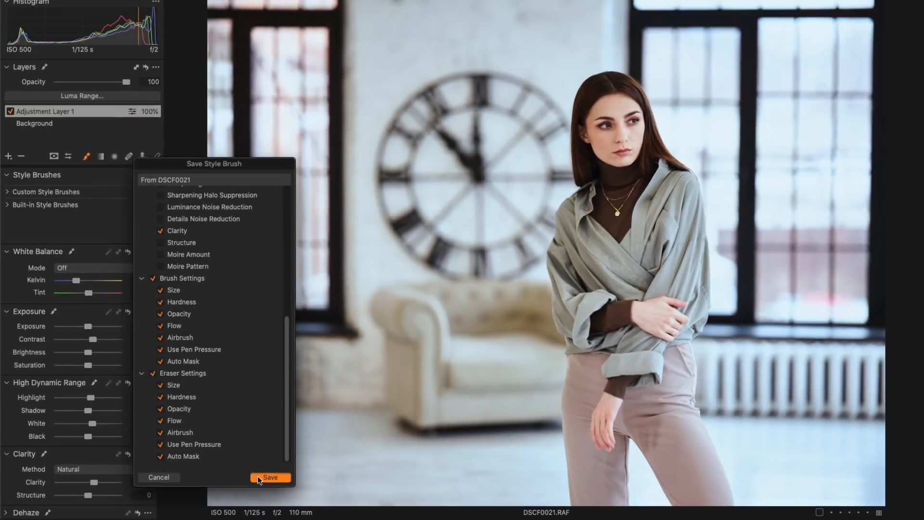
click(347, 481)
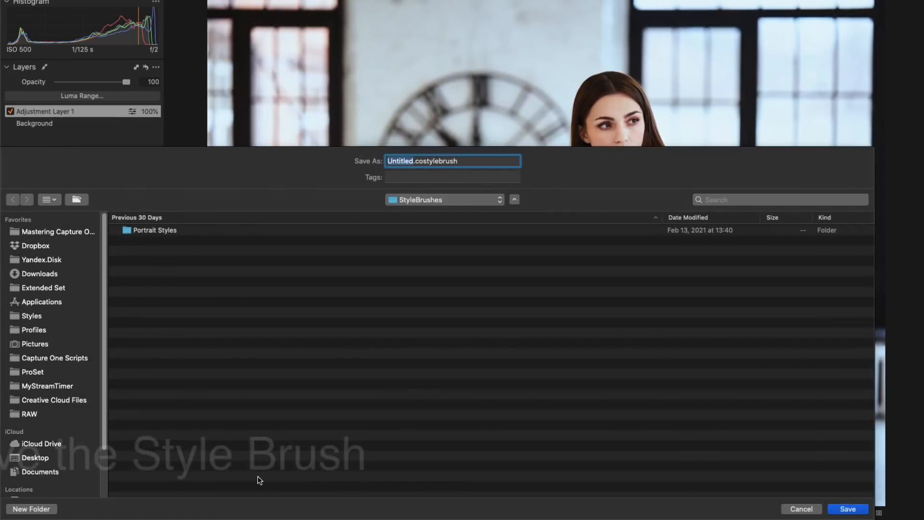
text(SB)
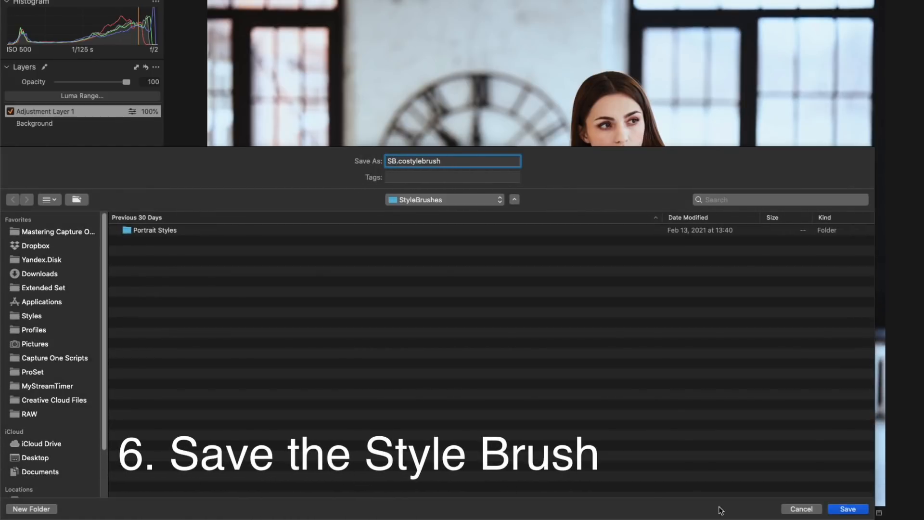
click(850, 509)
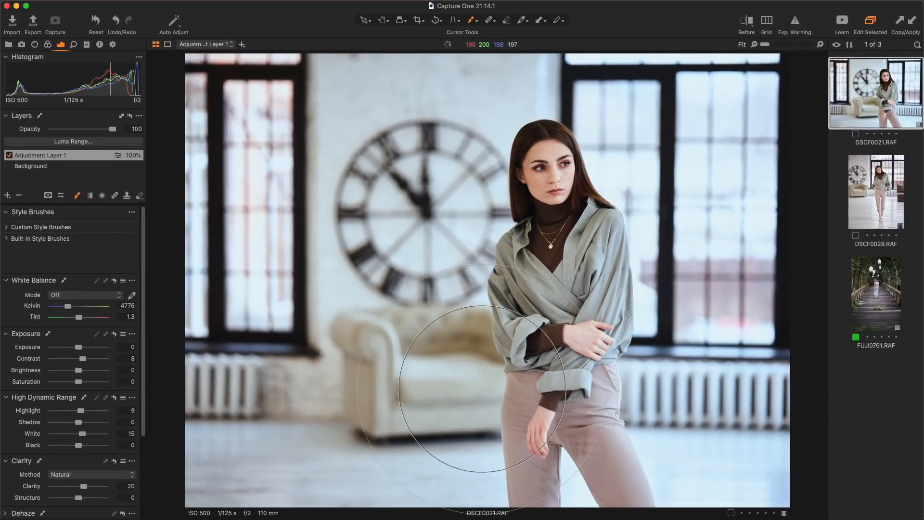
Paint the SB brush across the DSCF0028 floor, then search Spotlight for the StyleBrushes path.
click(863, 195)
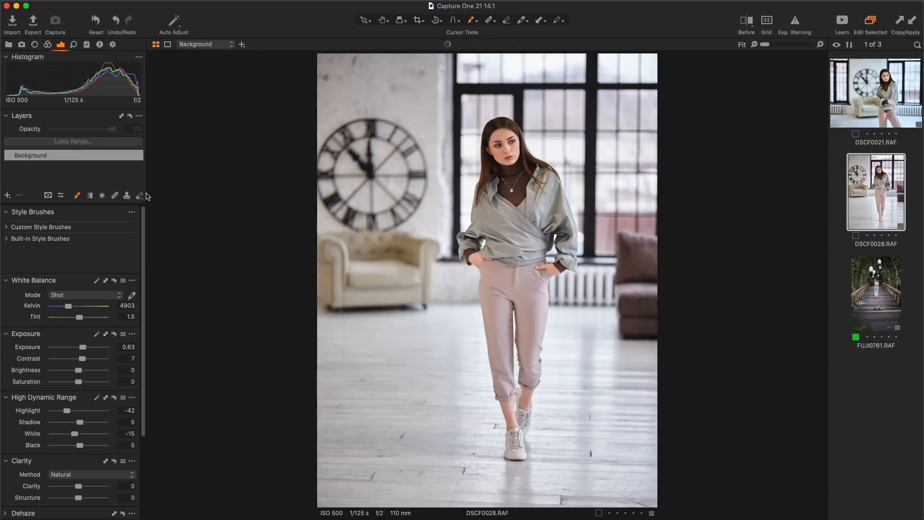
click(6, 228)
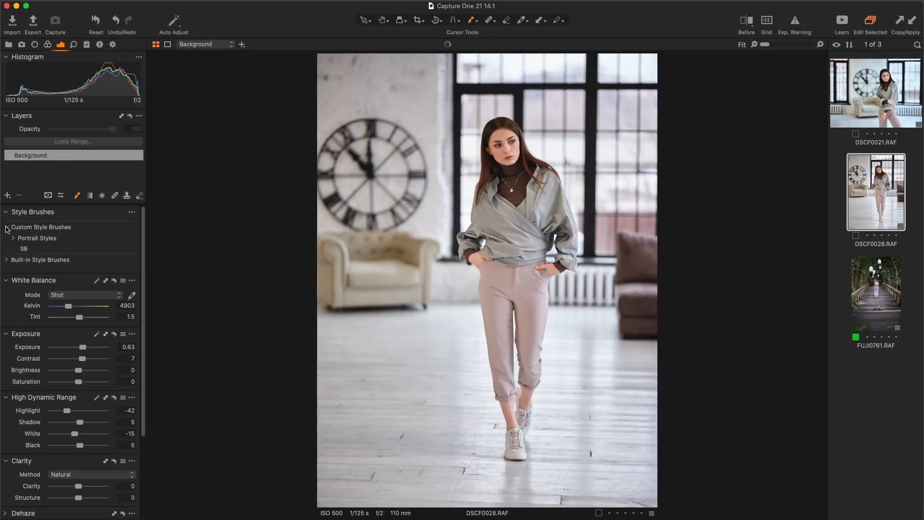
click(42, 250)
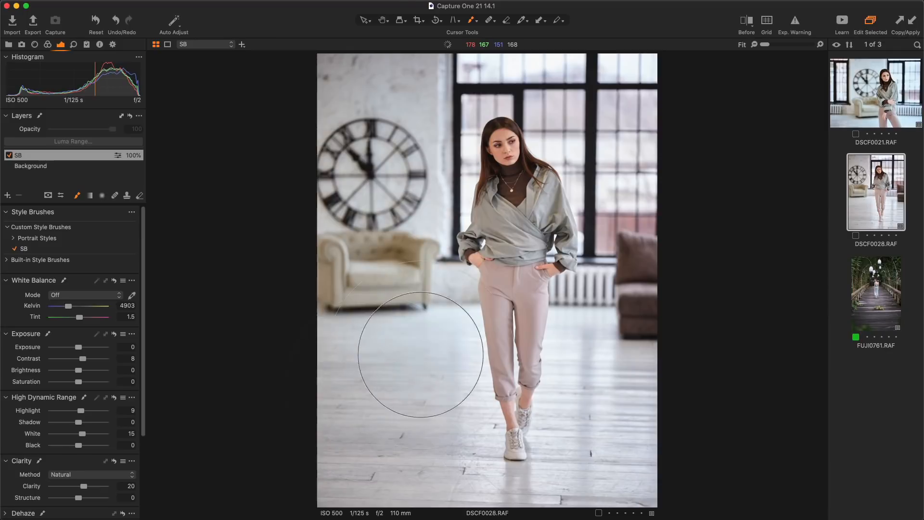
mouse_move(420, 354)
mouse_down()
mouse_move(421, 416)
mouse_move(588, 392)
mouse_move(371, 470)
mouse_move(528, 486)
mouse_move(666, 460)
mouse_move(602, 309)
mouse_move(534, 329)
mouse_move(650, 294)
mouse_move(619, 181)
mouse_move(629, 63)
mouse_move(480, 75)
mouse_move(538, 147)
mouse_move(517, 165)
mouse_move(666, 121)
mouse_move(486, 198)
mouse_up()
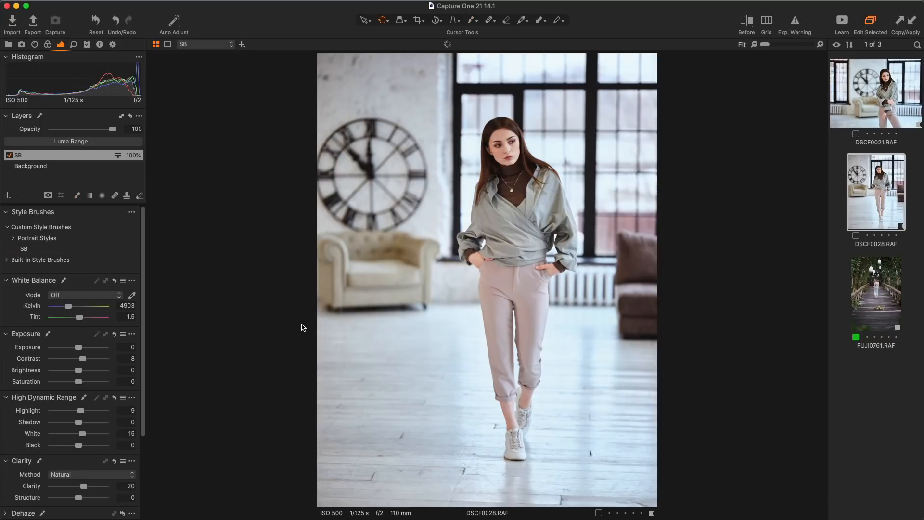
key(super+space)
key(super+v)
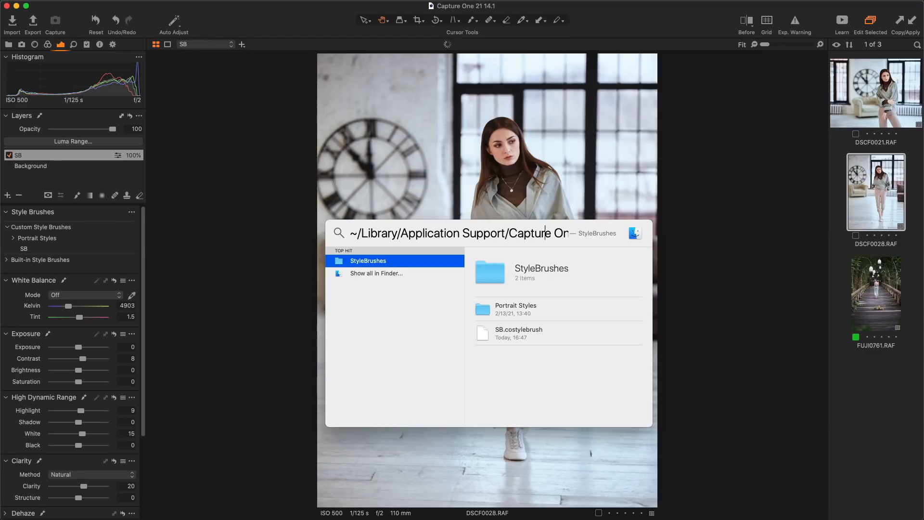
Create a 'My Style Brushes' folder inside StyleBrushes in Finder and return to Capture One.
key(Right)
key(Right)
key(Right)
key(Right)
key(Right)
key(Right)
key(Right)
key(Right)
key(Right)
key(Right)
key(Right)
key(Right)
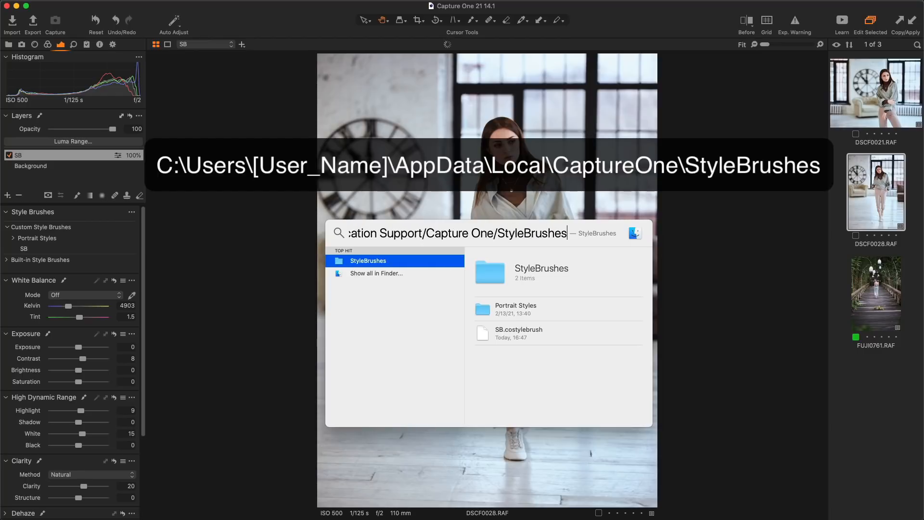
double_click(375, 261)
right_click(431, 218)
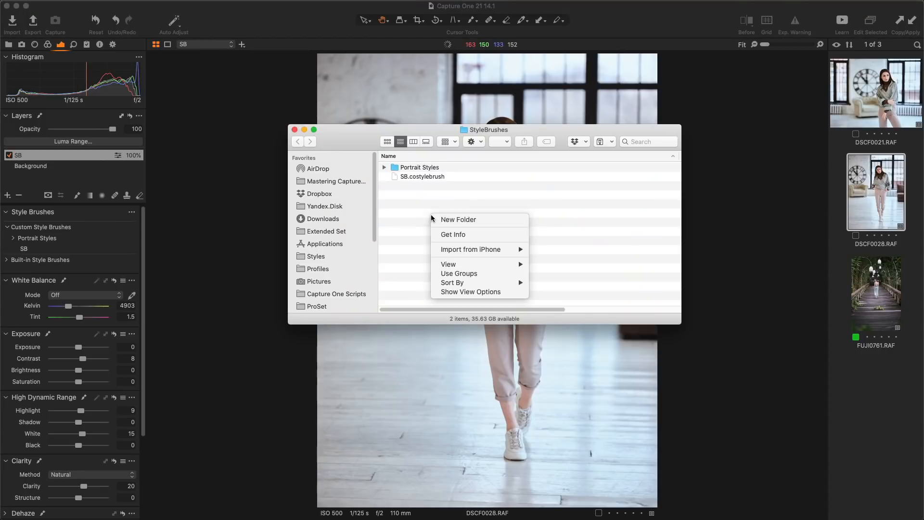
click(460, 217)
text(My Style Brushes)
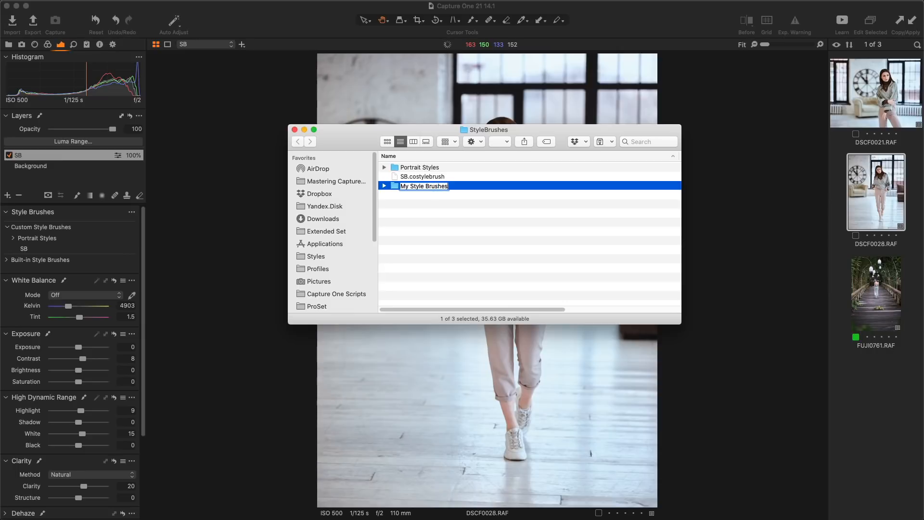
key(Return)
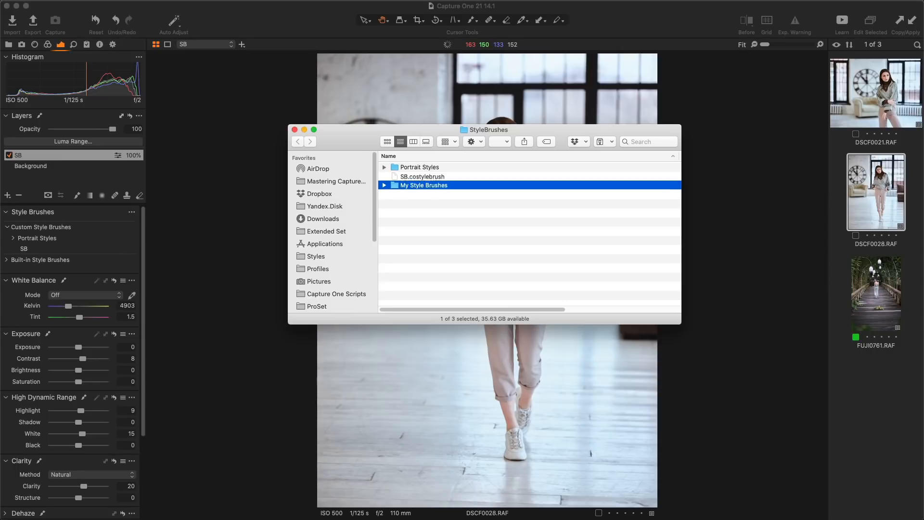
click(244, 207)
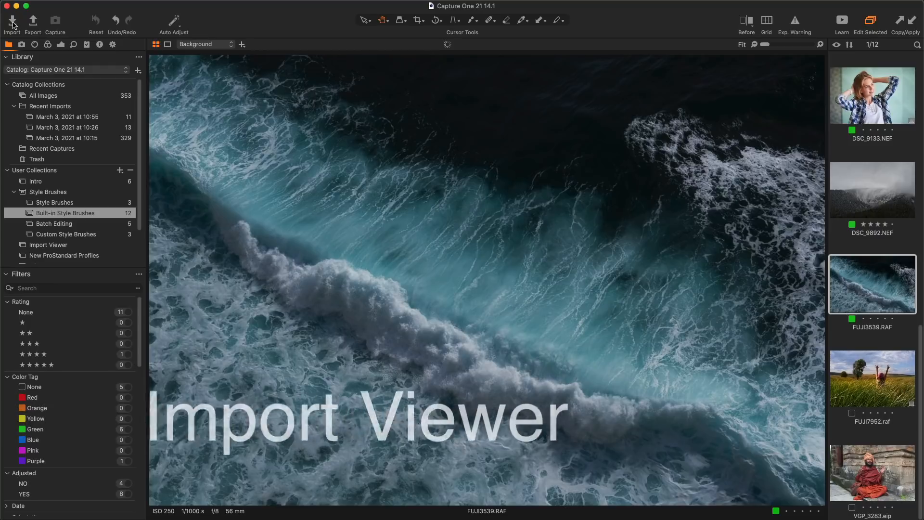
Open Import and browse the images full-size in the Viewer, ending on FUJI2805.raf.
click(13, 25)
double_click(457, 128)
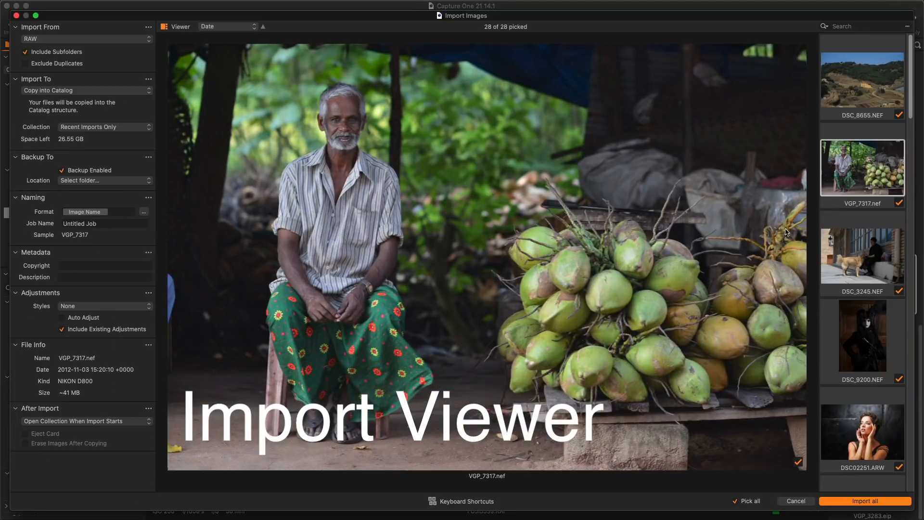
key(Right)
key(Right)
key(Right)
key(Right)
key(Right)
key(Right)
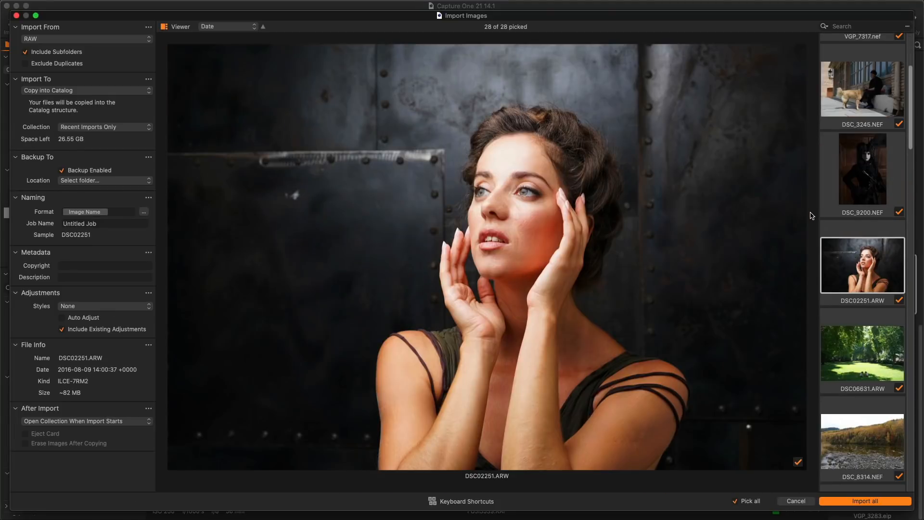
key(Right)
key(Right)
key(Right)
key(Right)
key(Right)
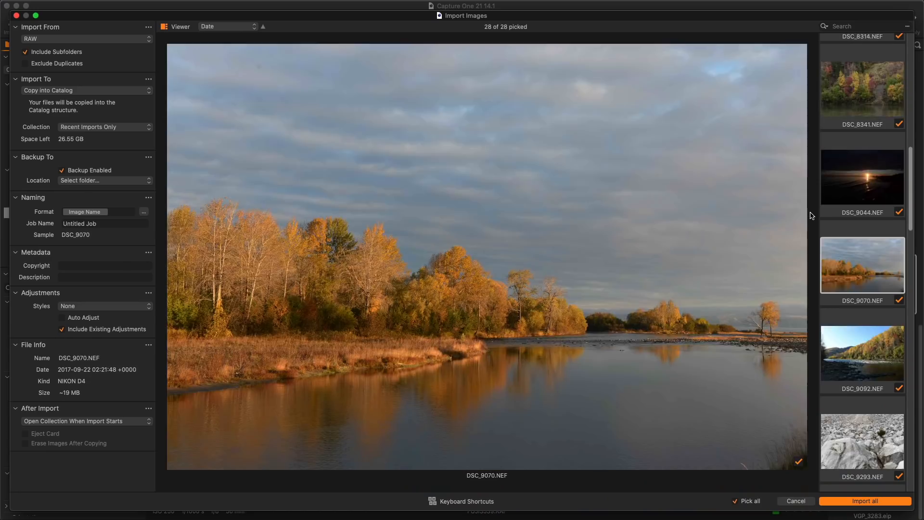
key(Right)
key(Right)
key(Right)
key(Right)
key(Right)
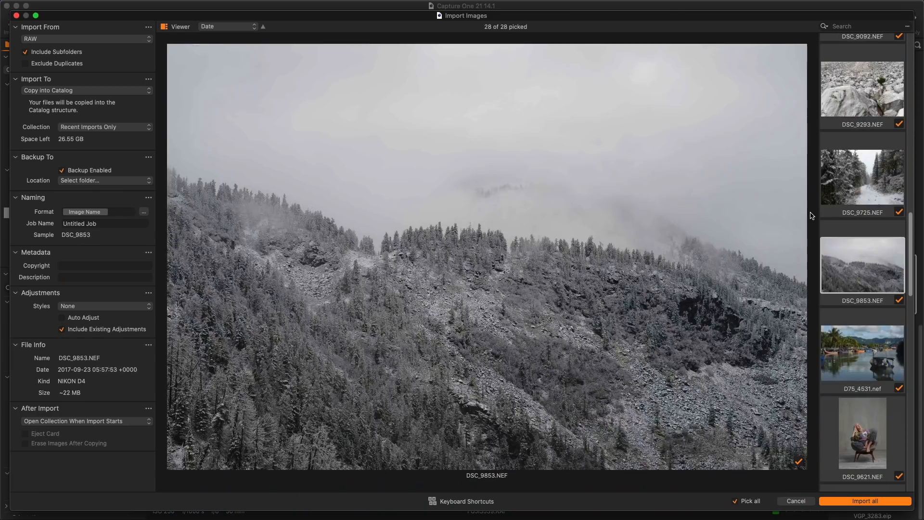
key(Right)
key(Right)
key(Right)
key(Right)
key(Right)
key(Right)
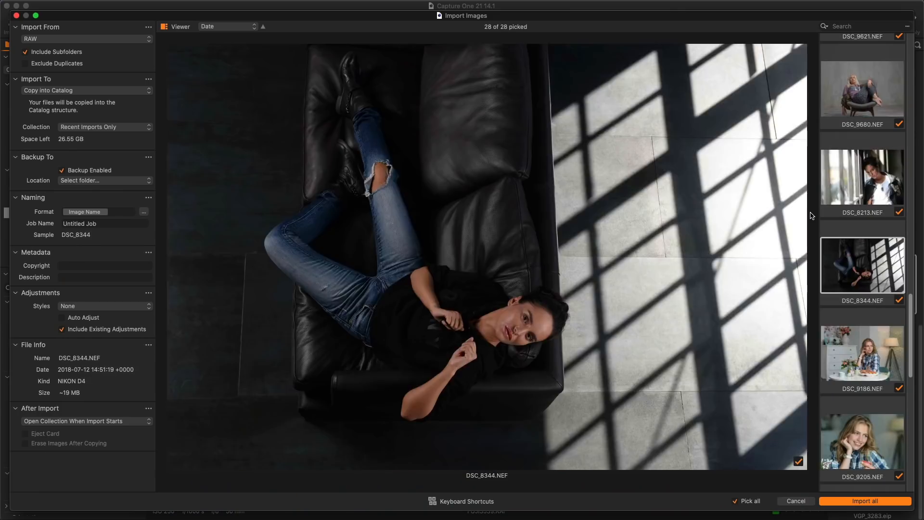
key(Right)
key(Right)
key(Right)
key(Right)
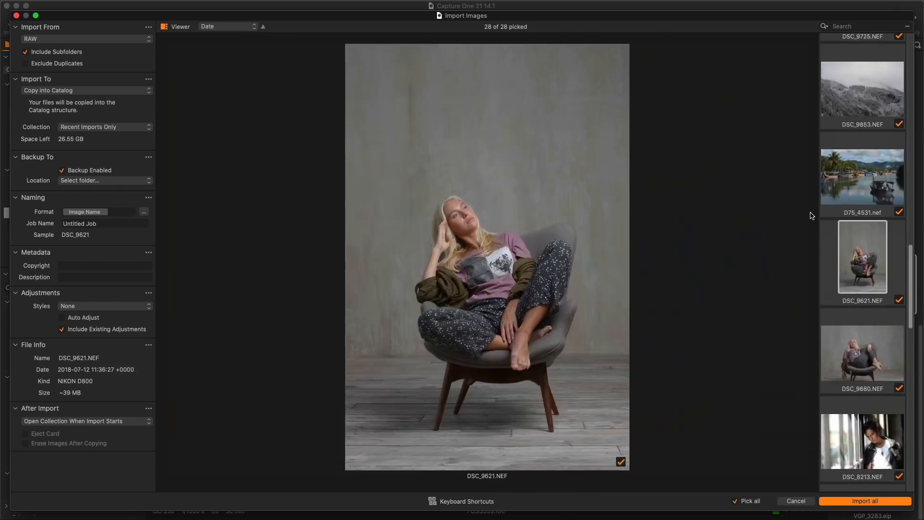
key(Right)
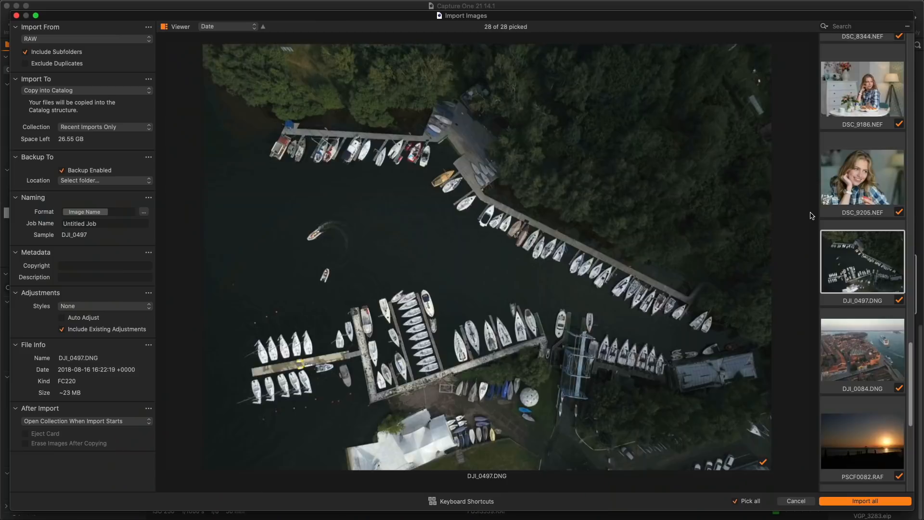
key(Right)
key(Right)
key(Right)
key(Right)
key(Right)
key(Left)
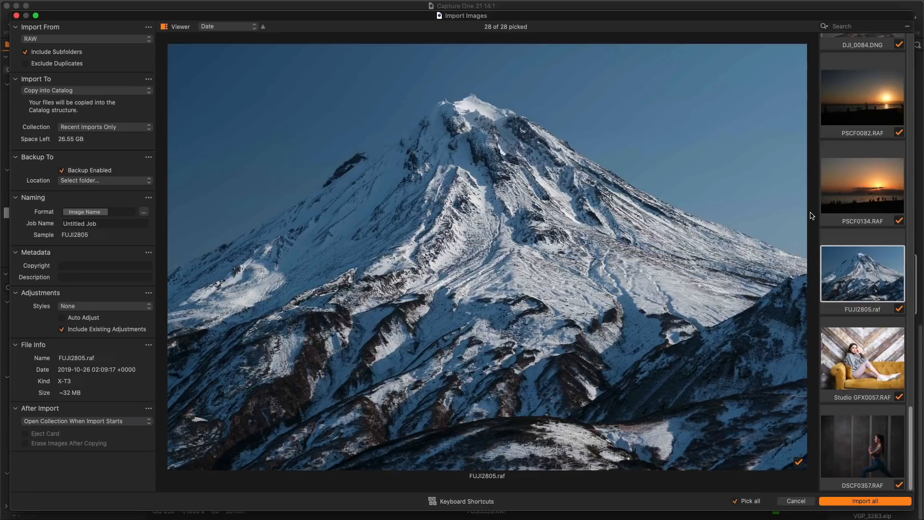
Switch the import view between the thumbnail grid and the single large image.
key(space)
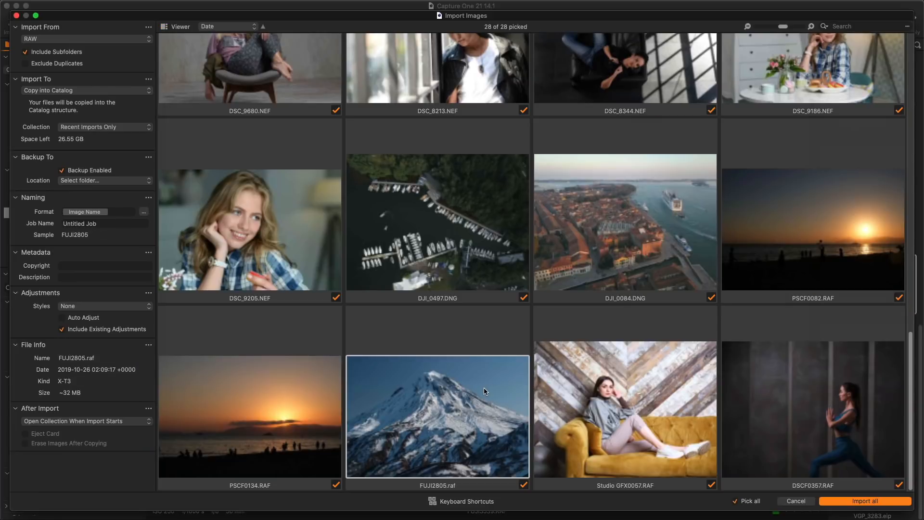
double_click(484, 388)
key(g)
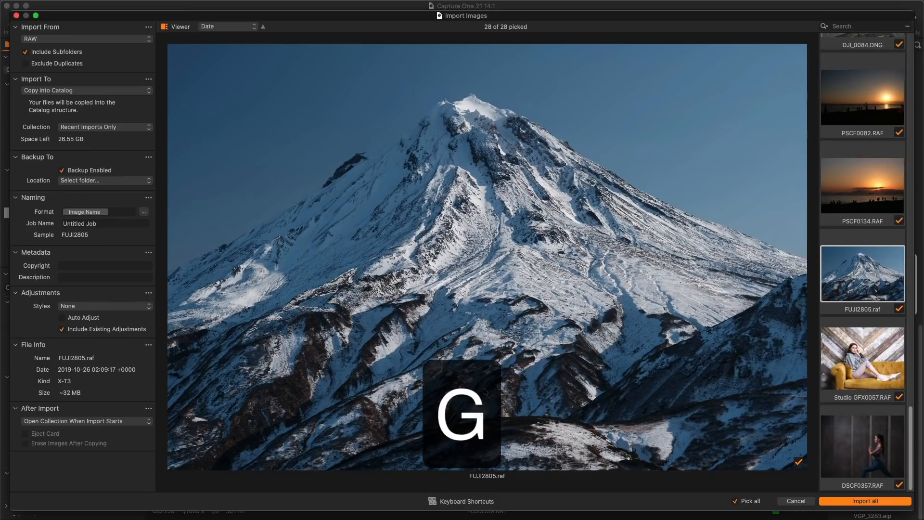
key(g)
key(g)
key(g)
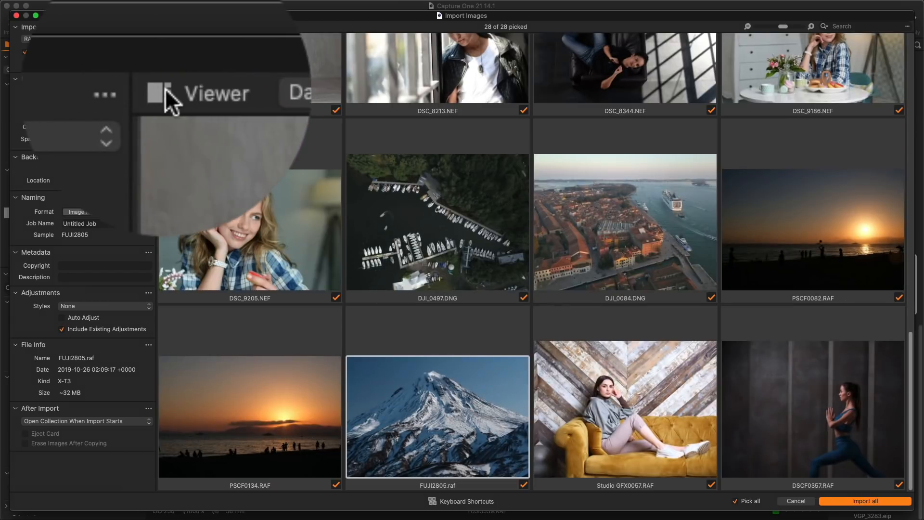
click(165, 27)
Unpick all 28 images, then use S, A and arrows so only DSCF0357.RAF stays picked.
click(751, 501)
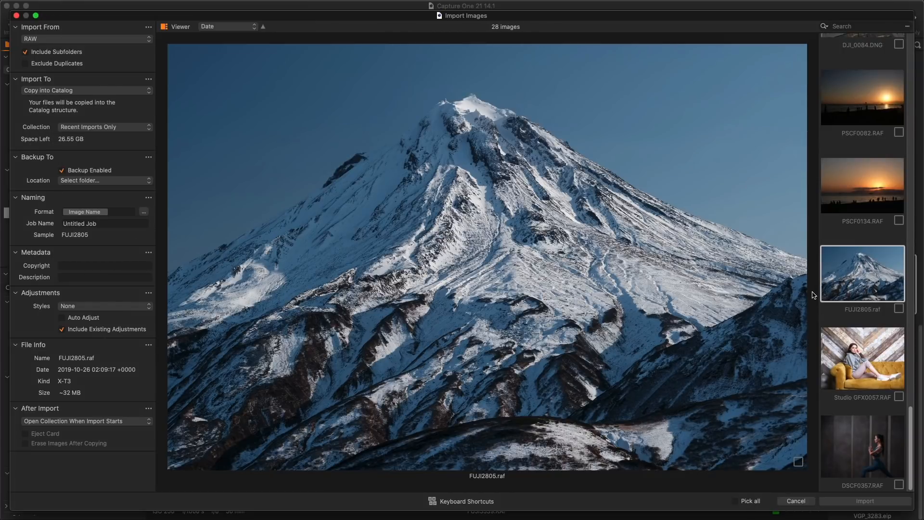
key(Down)
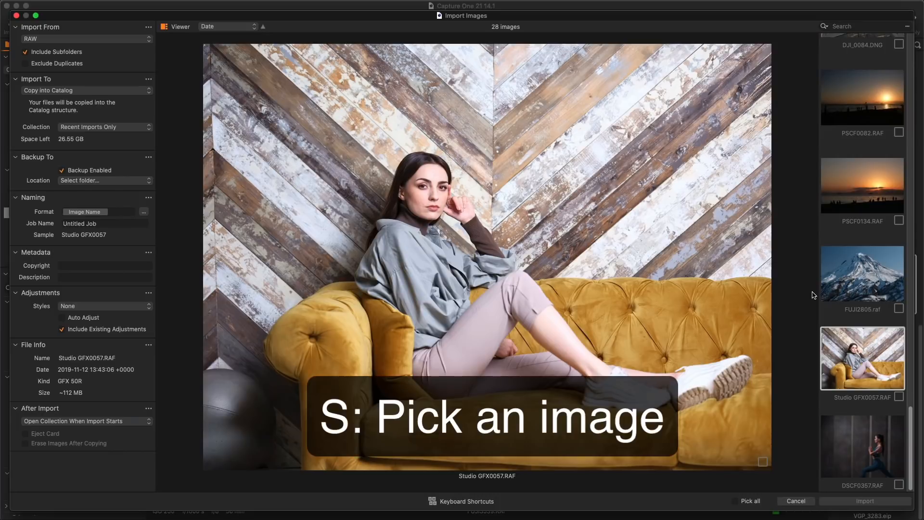
key(s)
key(Down)
key(s)
key(Up)
key(Up)
key(s)
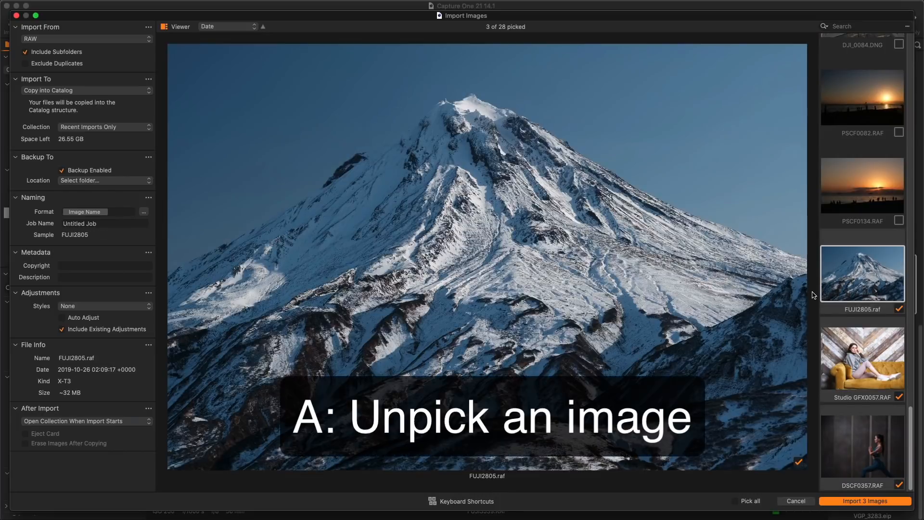
key(Down)
key(a)
key(Up)
key(a)
key(Down)
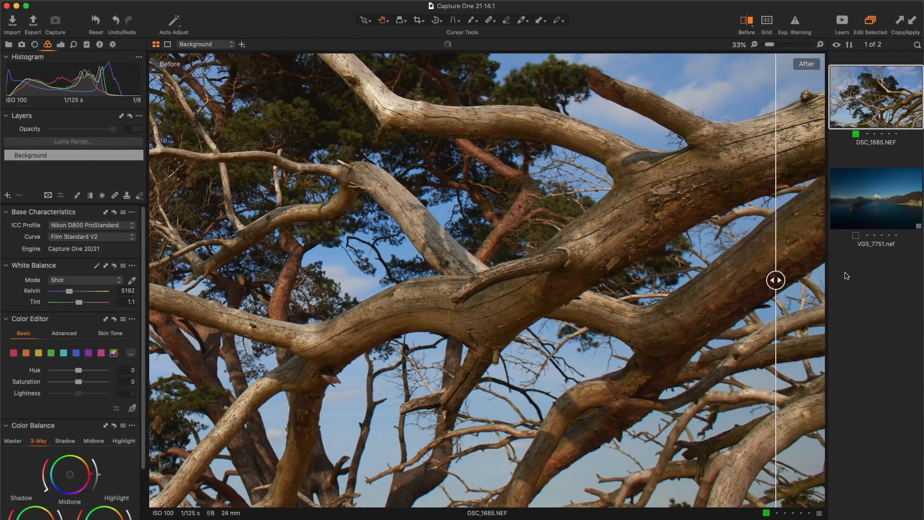
Compare before and after on the tree photo, then zoom the portrait's eye to 1600% and back to Fit.
drag(776, 279, 725, 311)
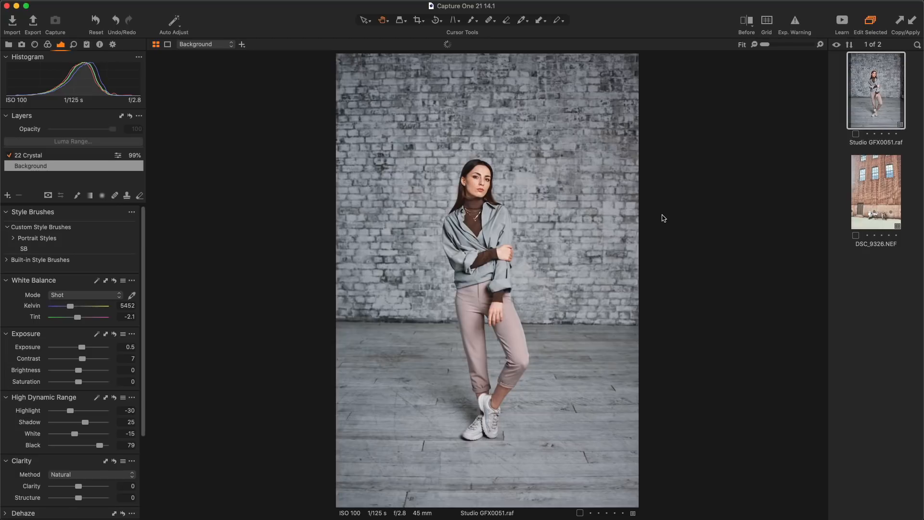
scroll(479, 180, up, 2)
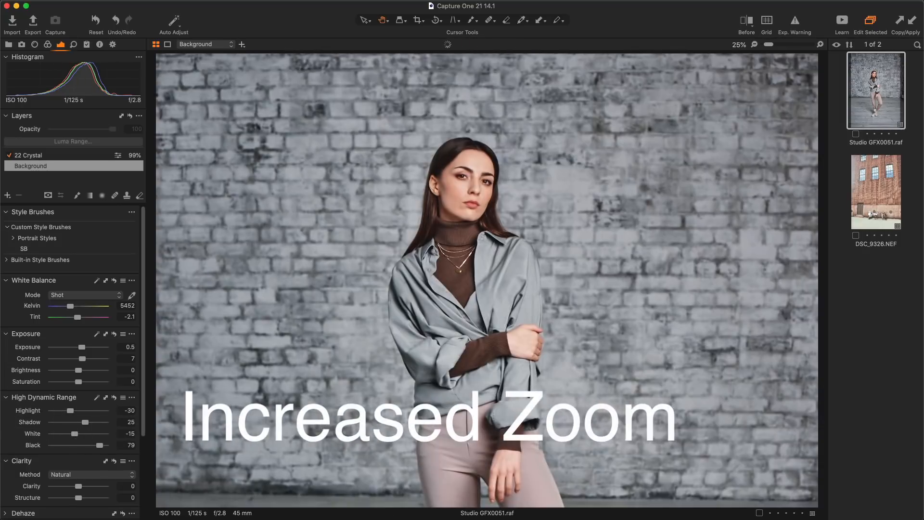
scroll(439, 187, up, 8)
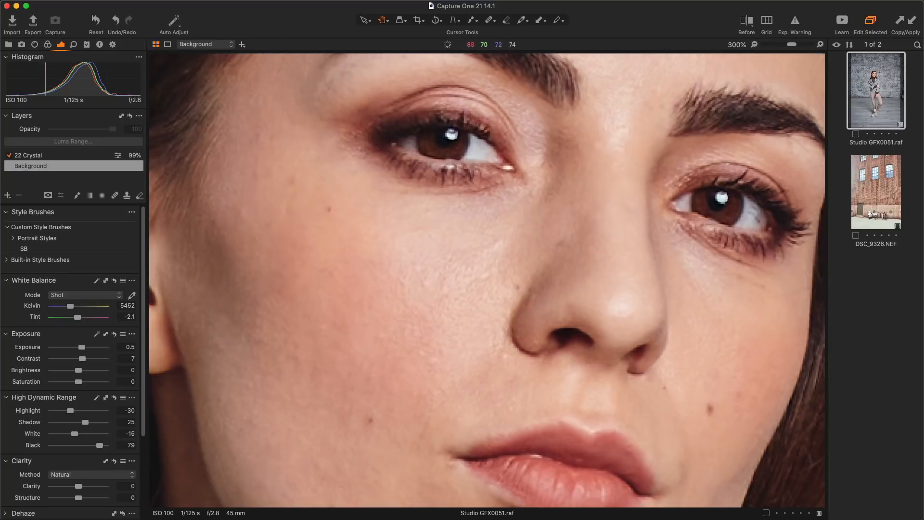
scroll(438, 134, up, 5)
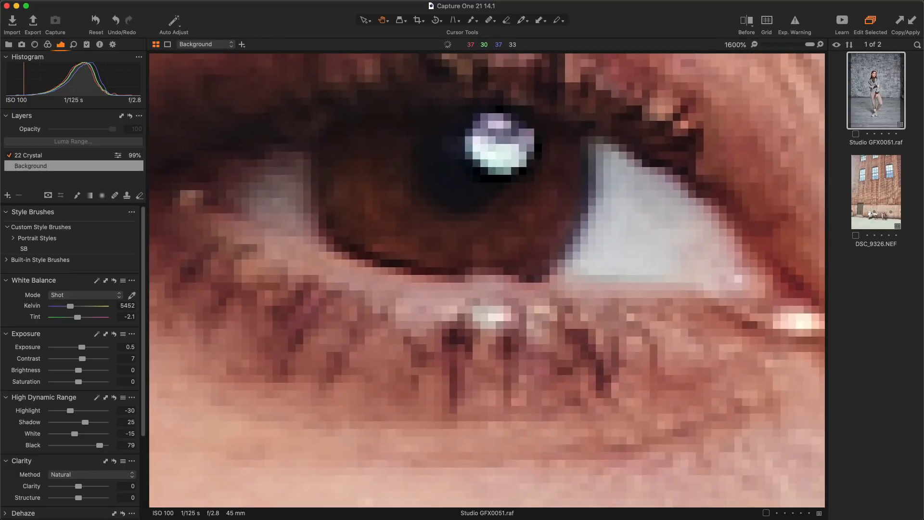
scroll(454, 179, down, 12)
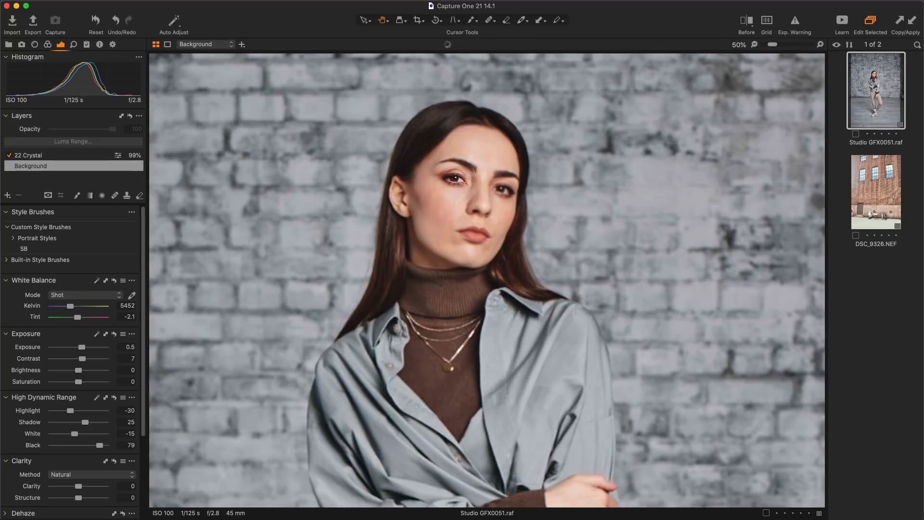
scroll(455, 179, down, 2)
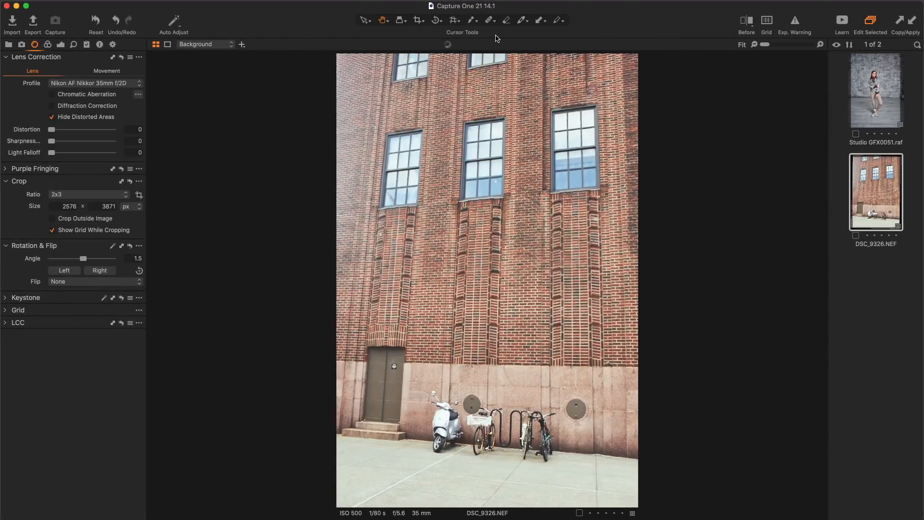
Keystone-correct the brick building so its walls stand straight, then apply the coupon code at checkout.
click(455, 24)
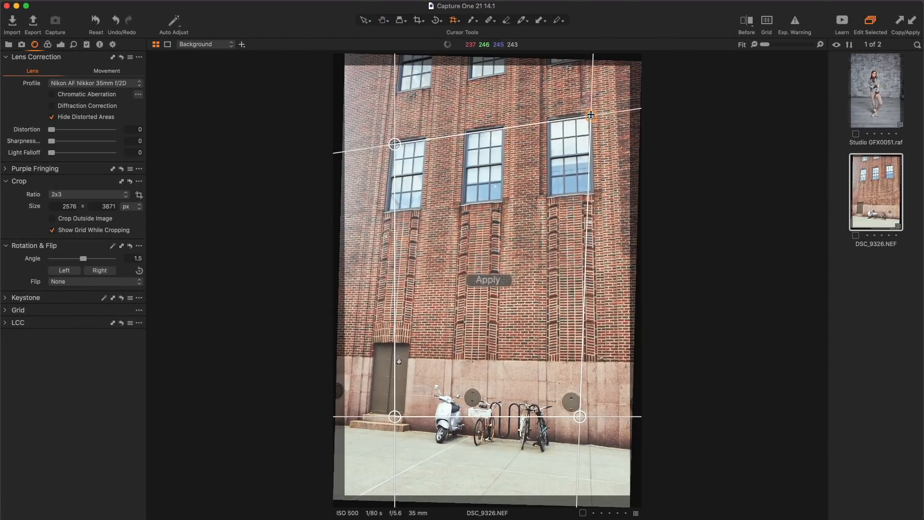
drag(582, 424, 598, 369)
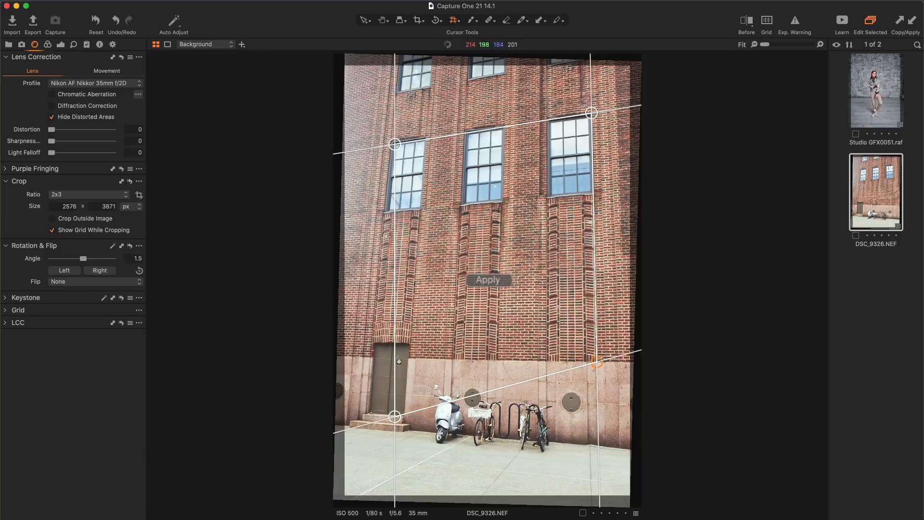
drag(395, 417, 373, 357)
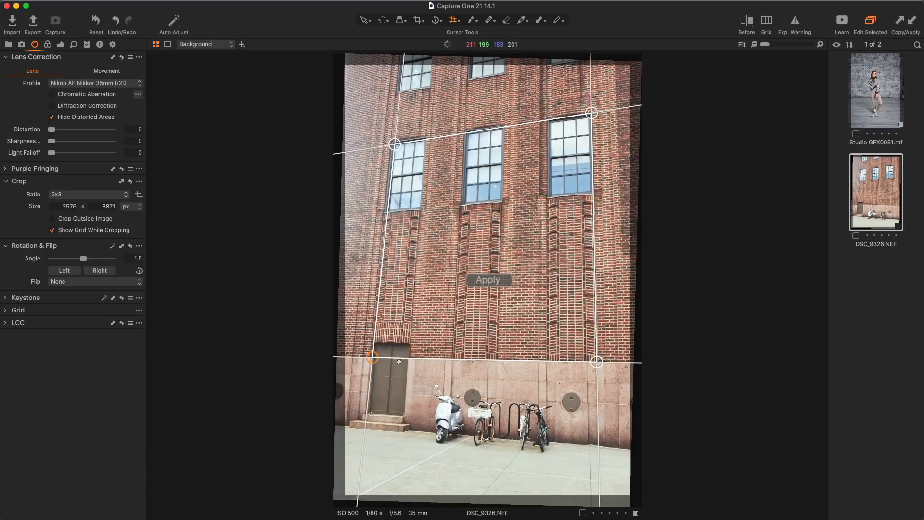
drag(394, 144, 391, 142)
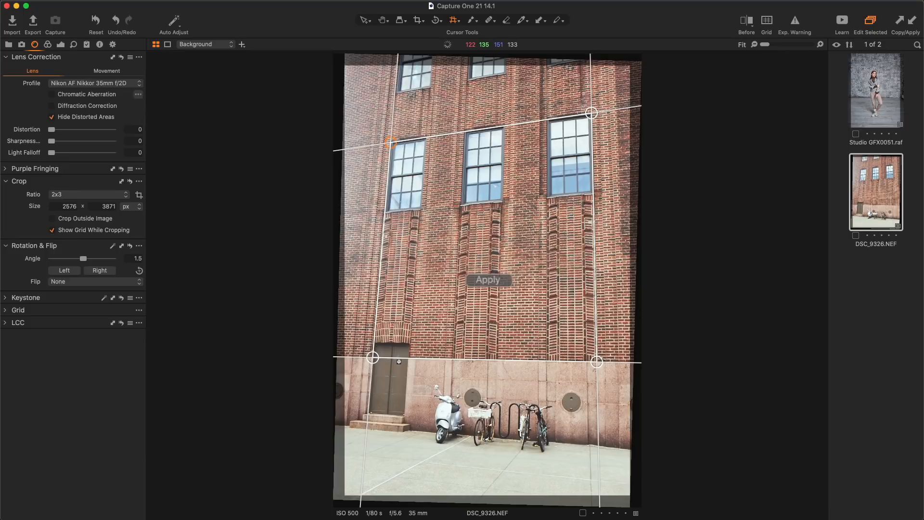
click(488, 280)
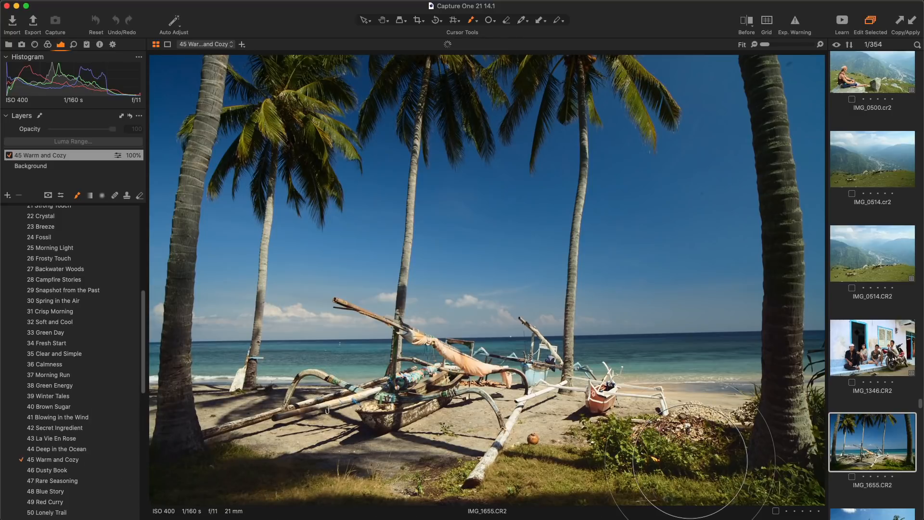
text(LEXONRAW)
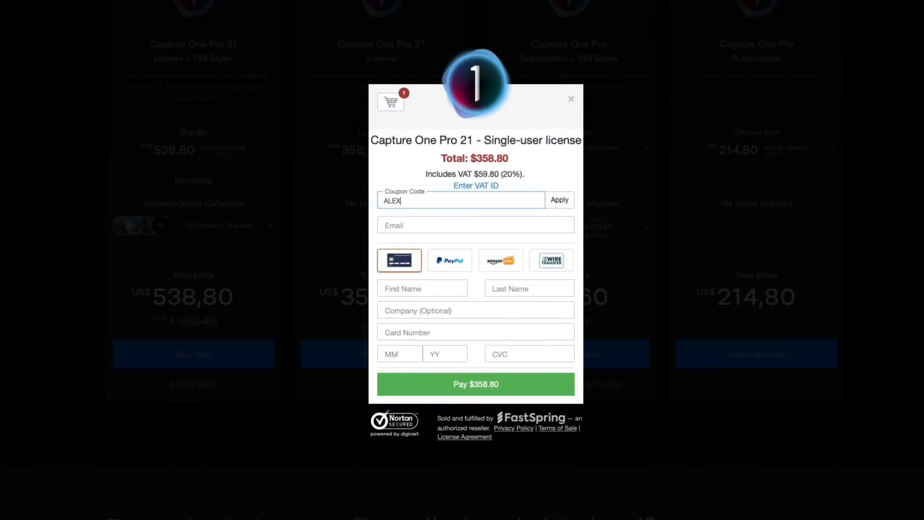
click(566, 199)
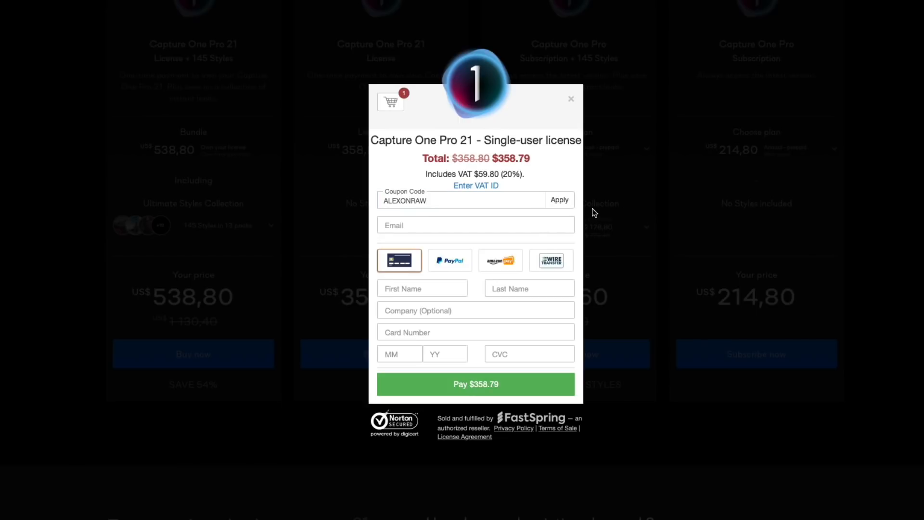